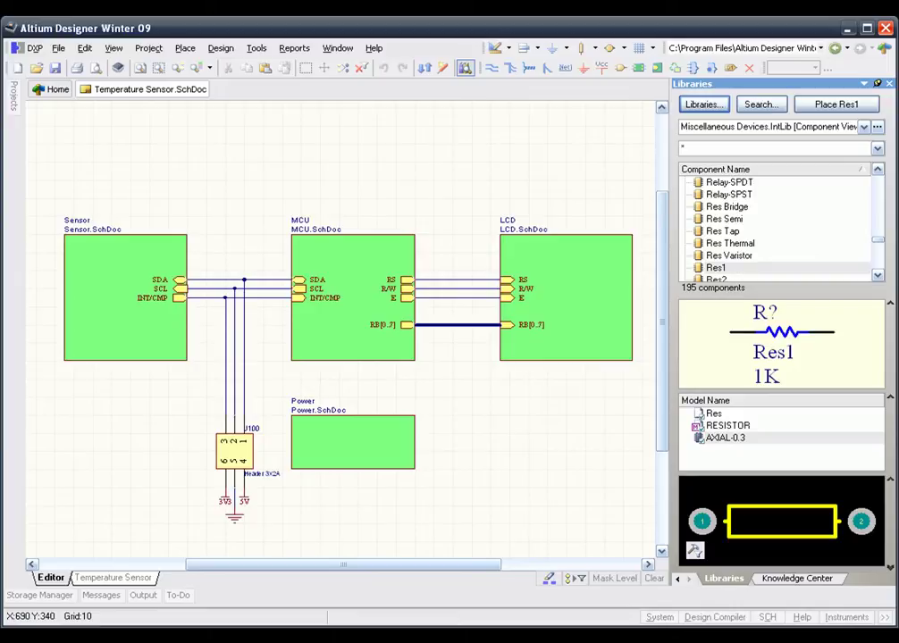
# Step: Validate the pending schematic-to-PCB engineering changes, then close the change order
pyautogui.click(221, 48)
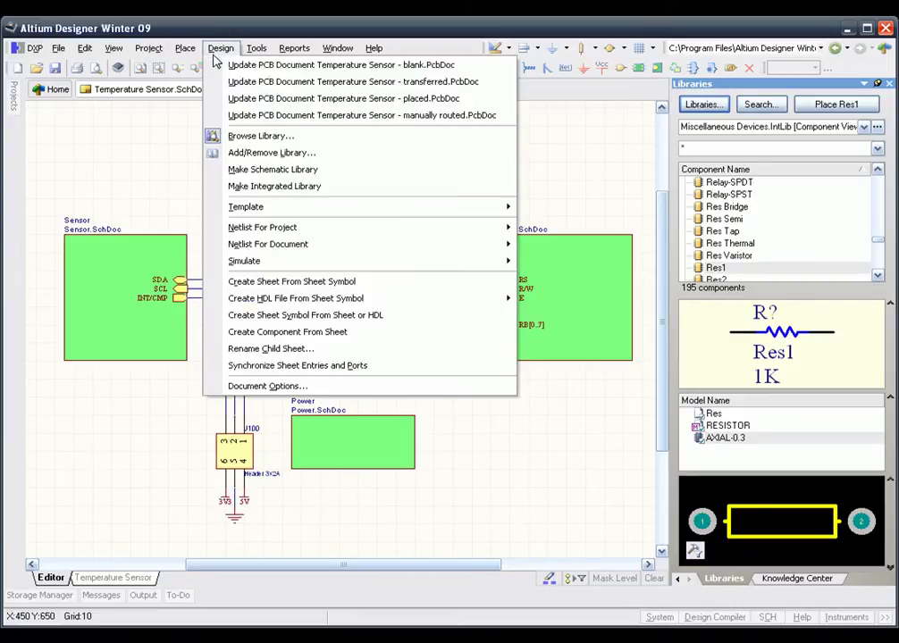
pyautogui.click(268, 65)
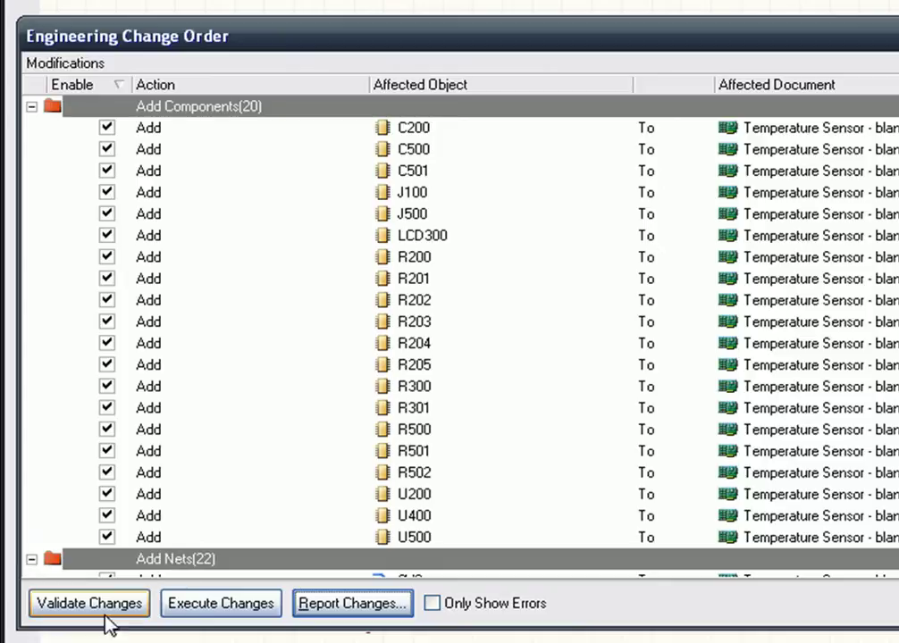
pyautogui.click(103, 605)
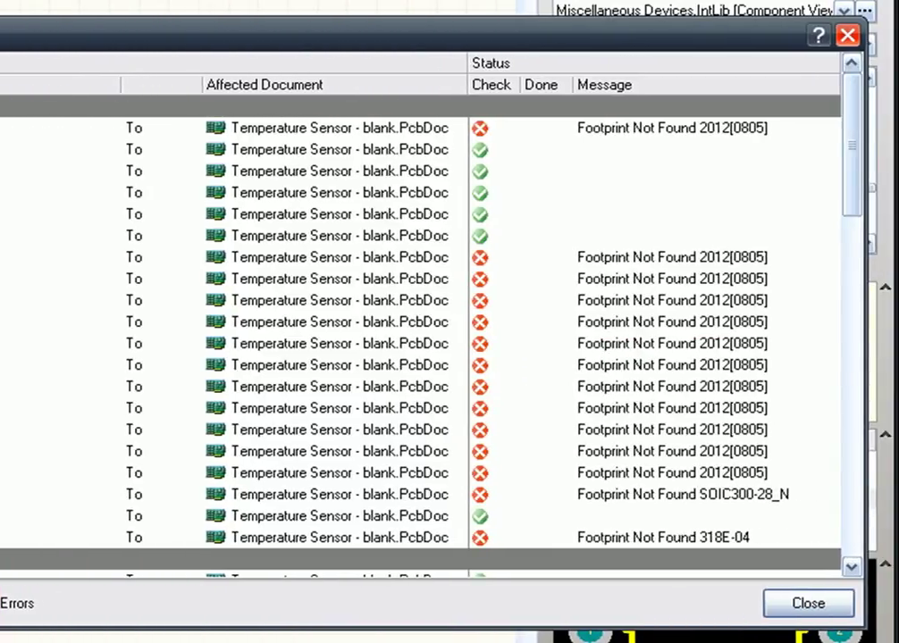
pyautogui.click(789, 606)
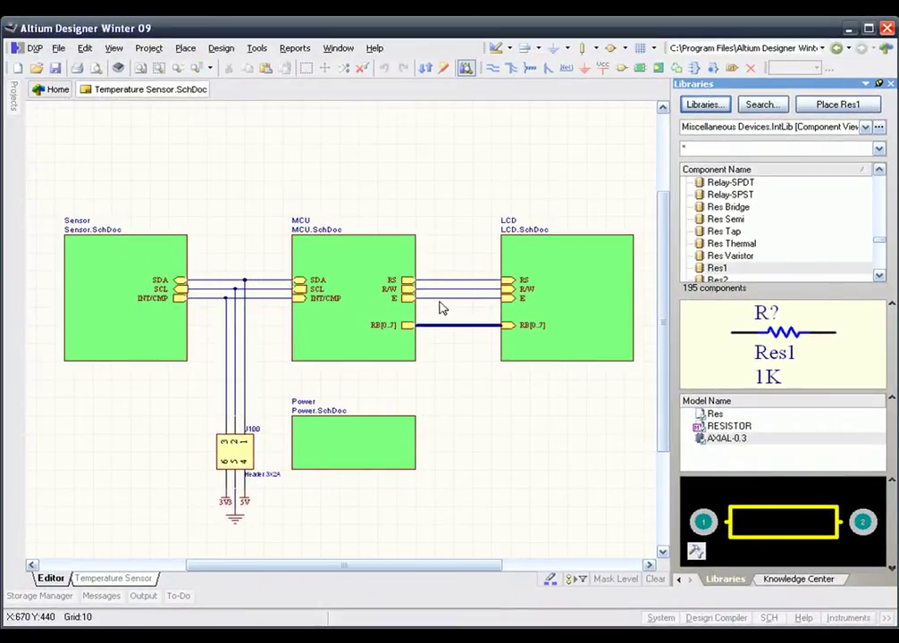
# Step: In the Footprint Manager, select all 20 components and list all 15 footprints
pyautogui.click(256, 48)
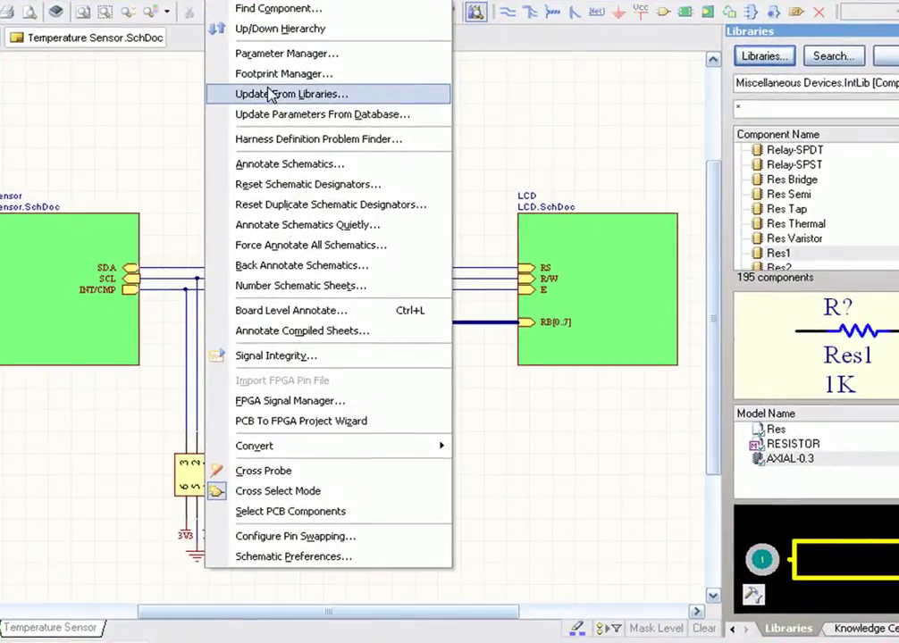
pyautogui.click(266, 79)
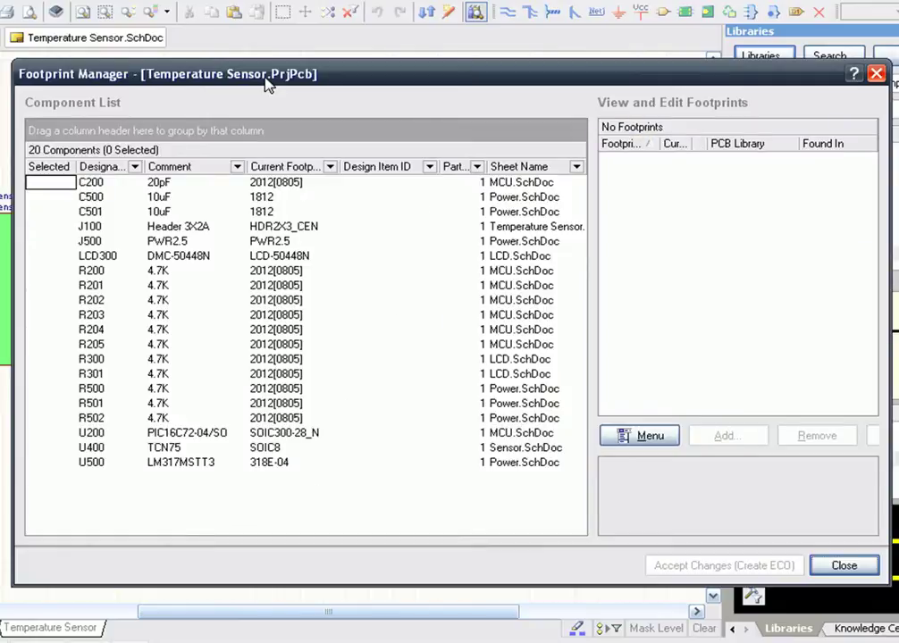
pyautogui.moveTo(595, 356); pyautogui.dragTo(446, 357)
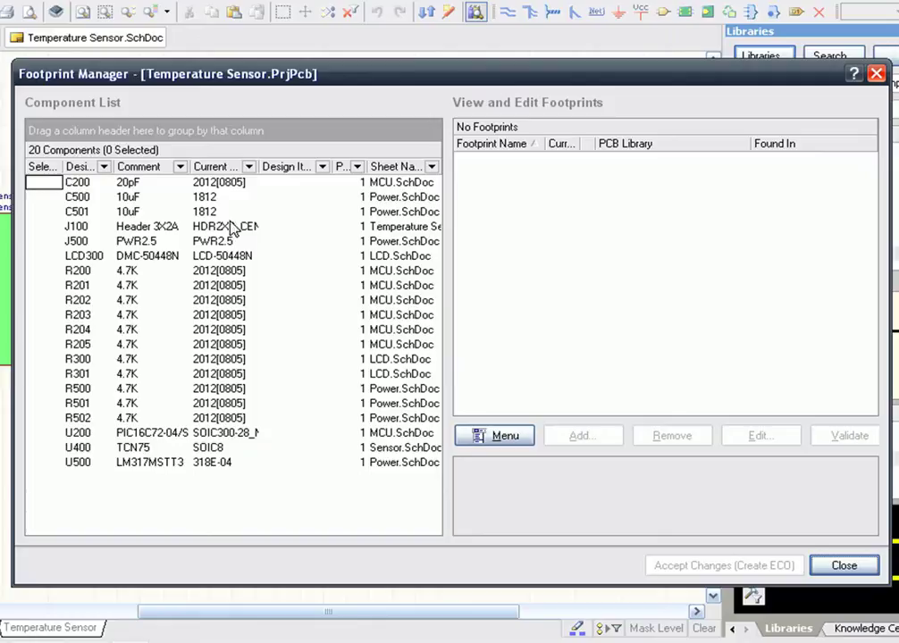
pyautogui.rightClick(210, 186)
pyautogui.click(234, 195)
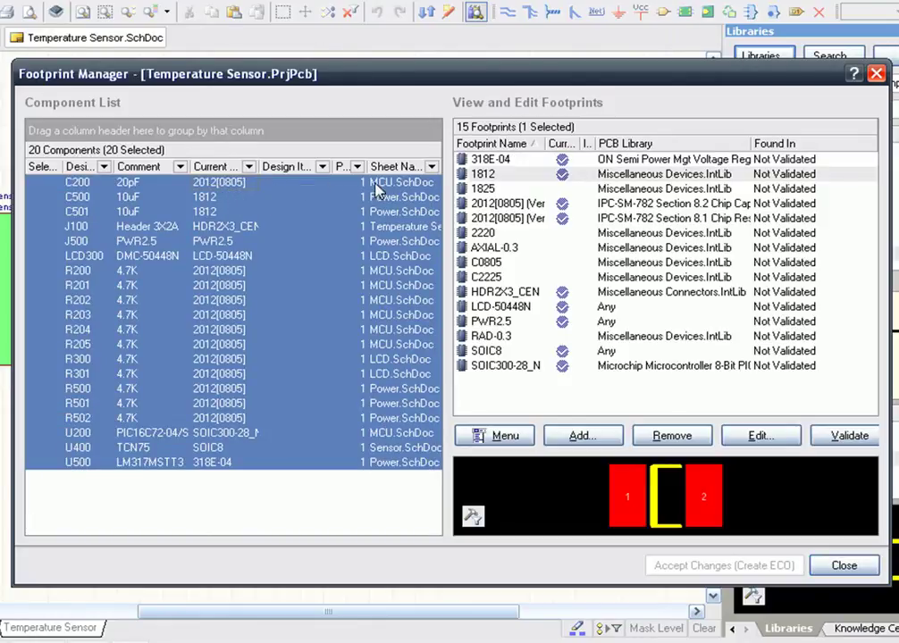
pyautogui.rightClick(518, 163)
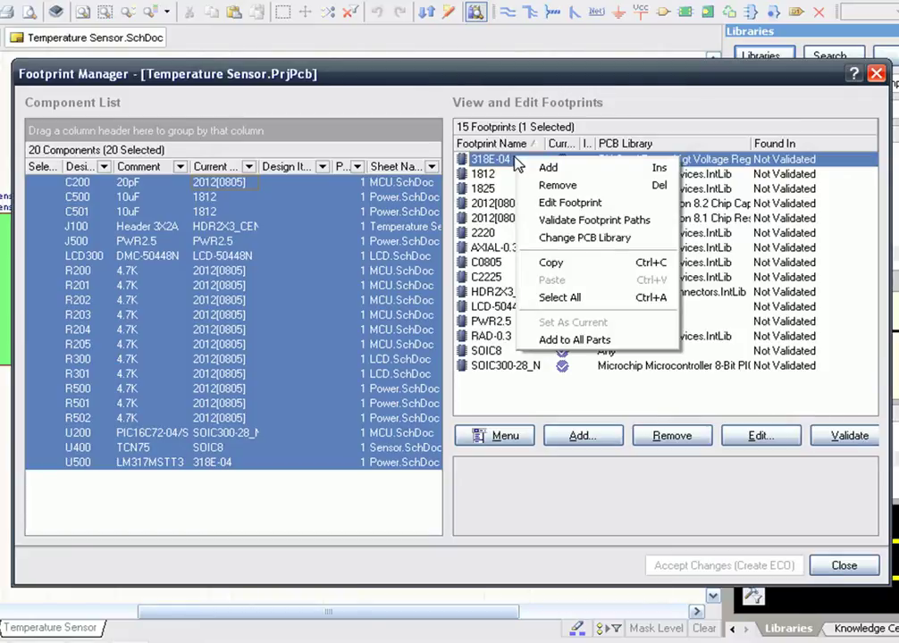
pyautogui.click(551, 299)
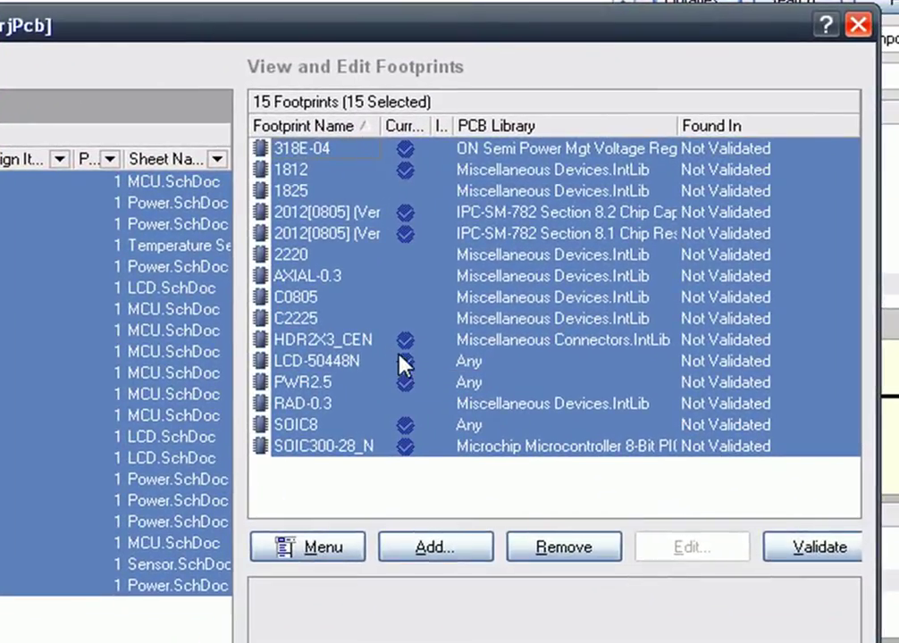
# Step: Validate the footprints, sort by Found In, and widen the PCB Library column
pyautogui.click(779, 551)
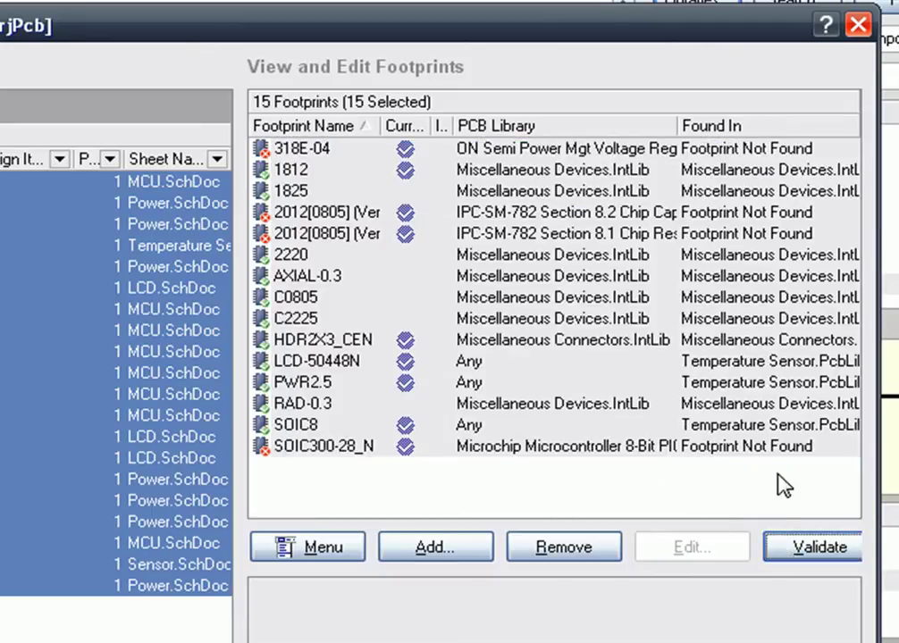
pyautogui.click(739, 134)
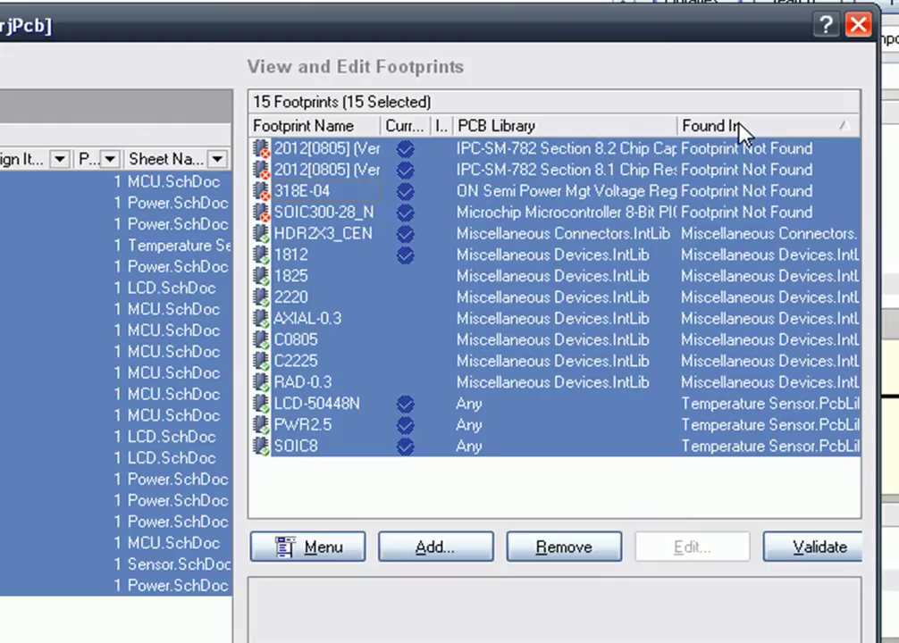
pyautogui.moveTo(677, 126); pyautogui.dragTo(771, 130)
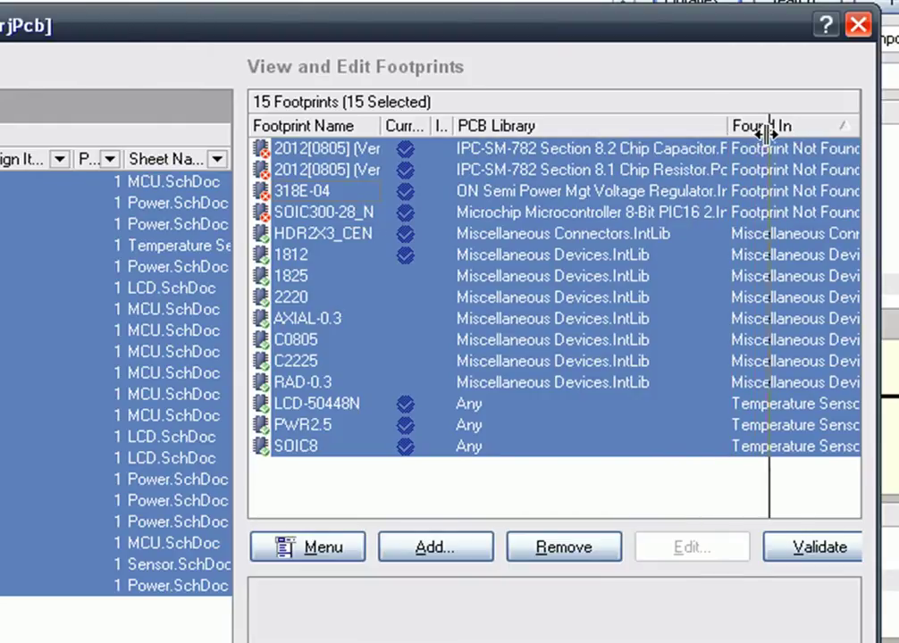
# Step: Select the 2012[0805] chip-resistor footprint and edit its PCB model
pyautogui.click(725, 219)
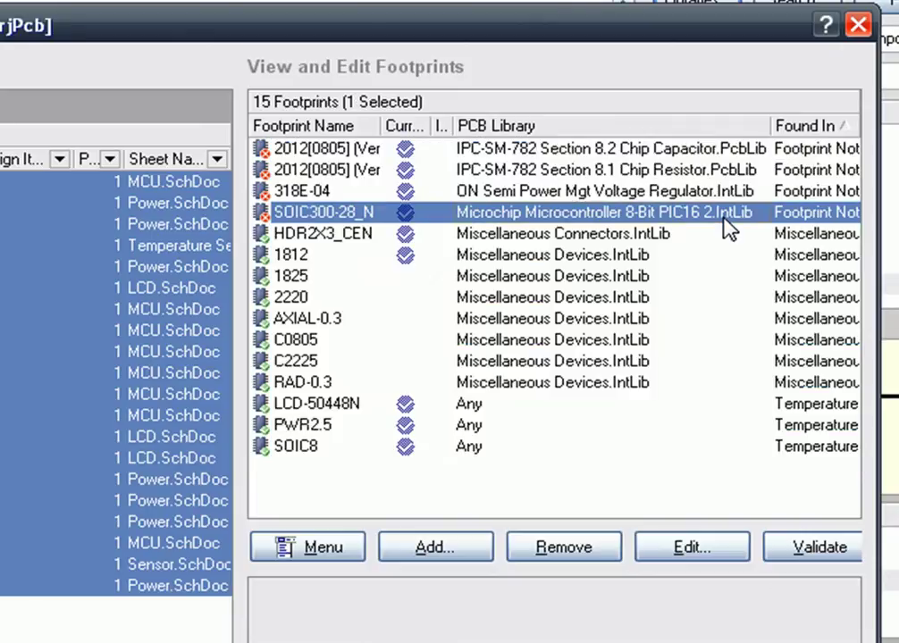
pyautogui.click(757, 193)
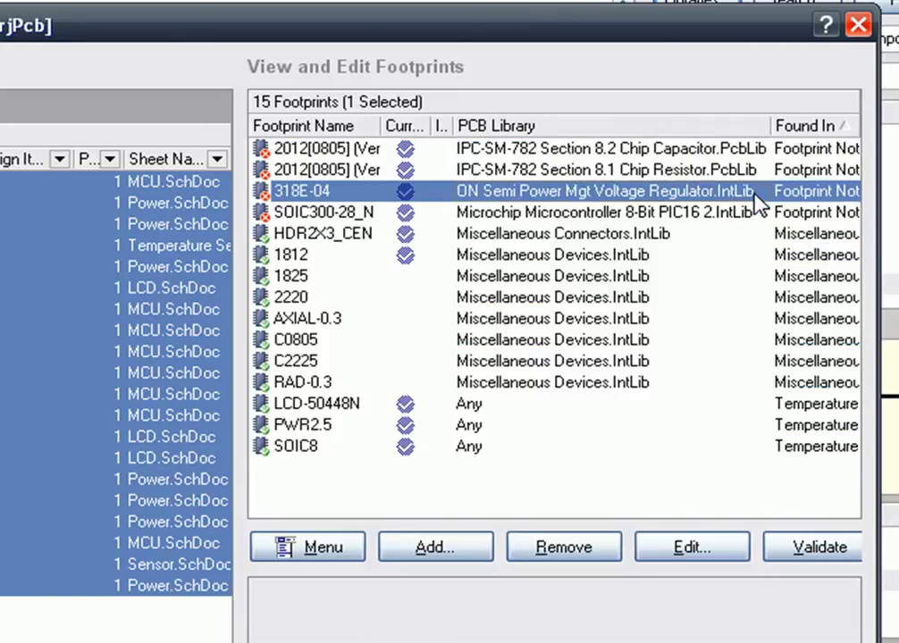
pyautogui.click(750, 171)
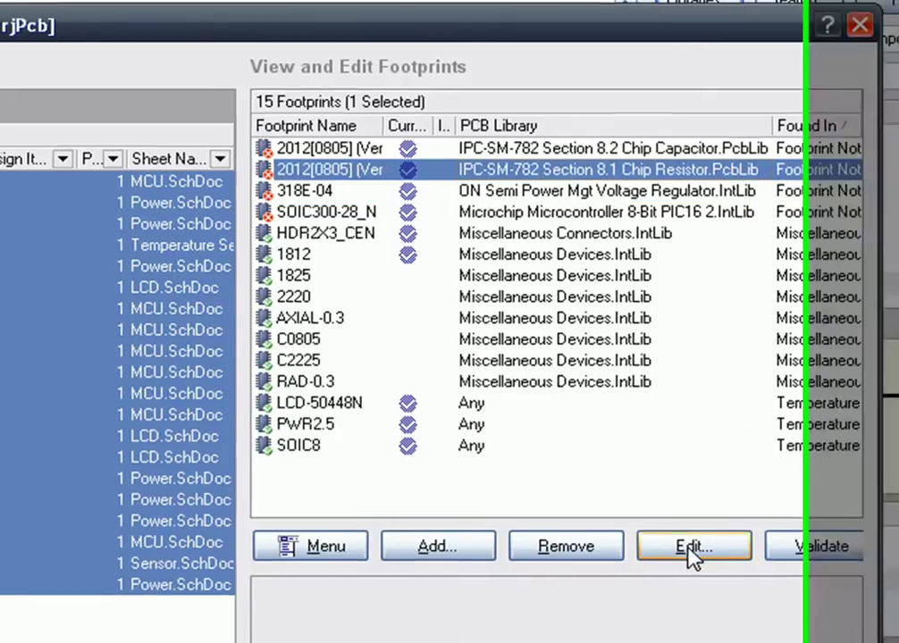
pyautogui.click(691, 547)
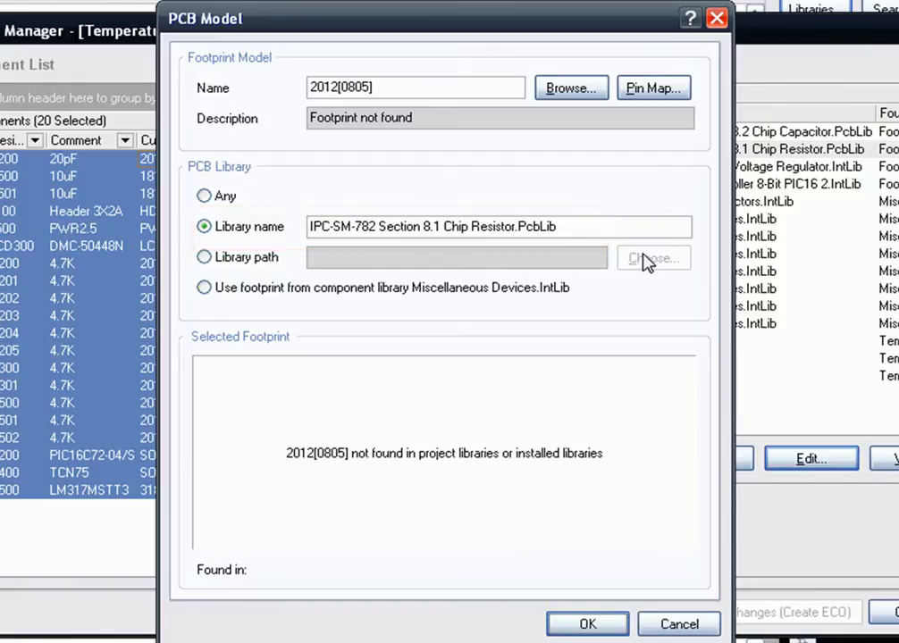
# Step: Browse libraries for the missing 2012[0805] footprint and bring up the Available Libraries list
pyautogui.click(572, 89)
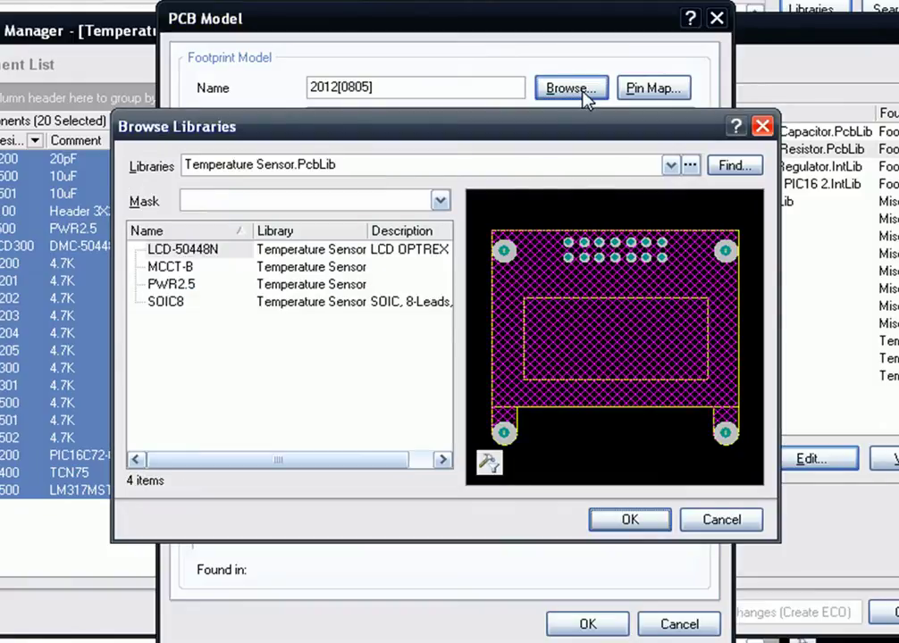
pyautogui.click(694, 167)
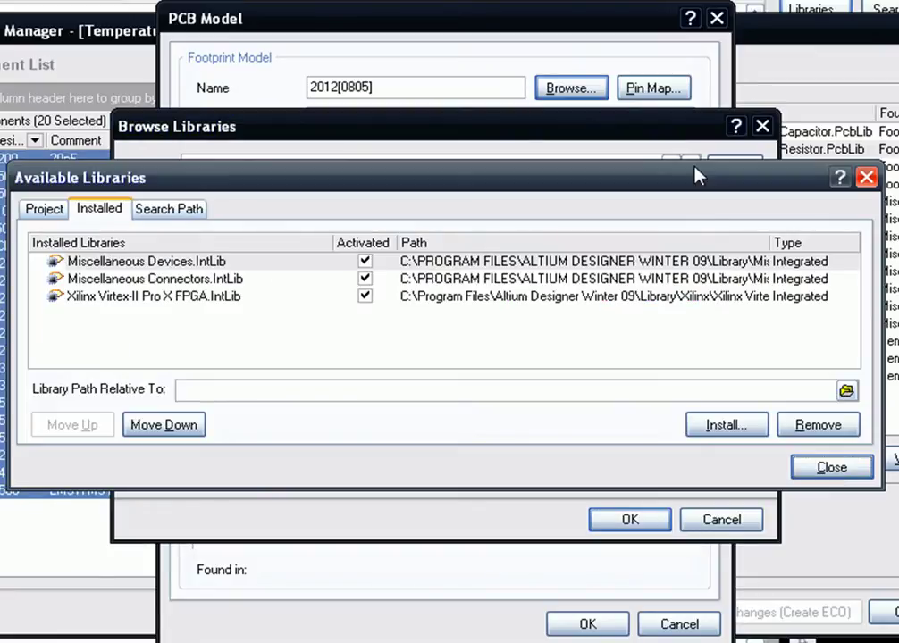
# Step: Install IPC-SM-782 Section 8.1 Chip Resistor.PcbLib from Library\Pcb\IPC-SM-782 and return to browsing
pyautogui.click(726, 427)
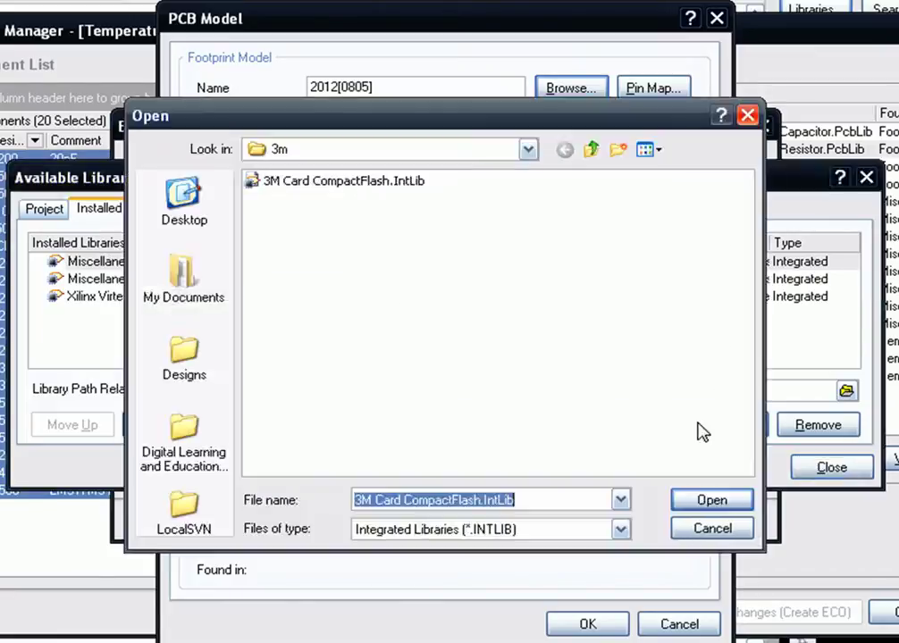
pyautogui.click(590, 150)
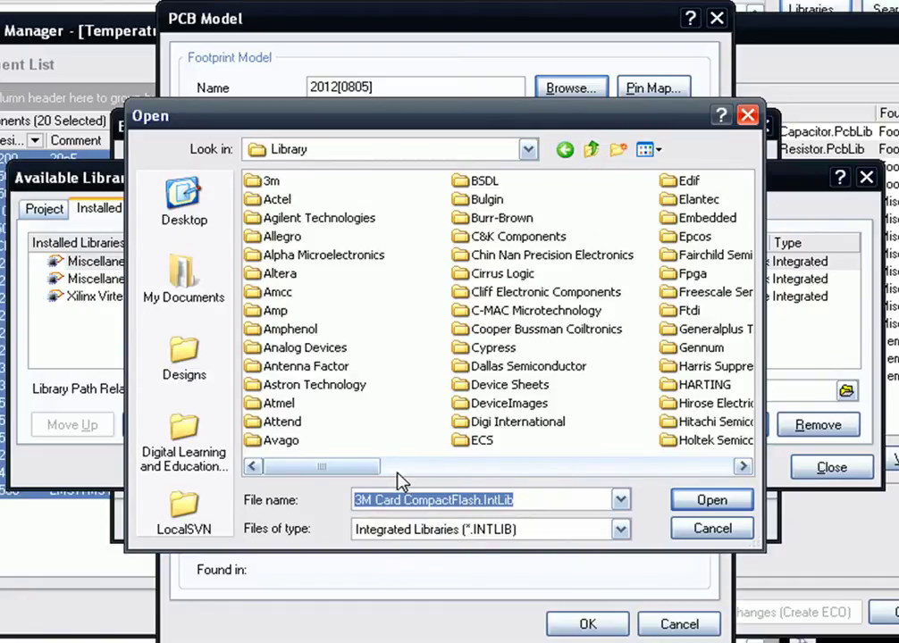
pyautogui.click(482, 466)
pyautogui.click(550, 466)
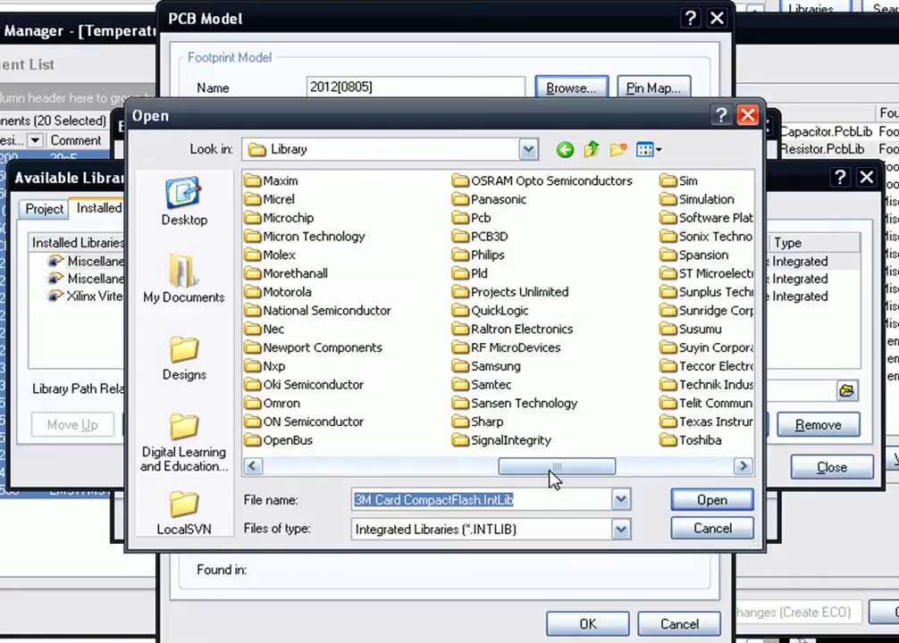
pyautogui.doubleClick(475, 219)
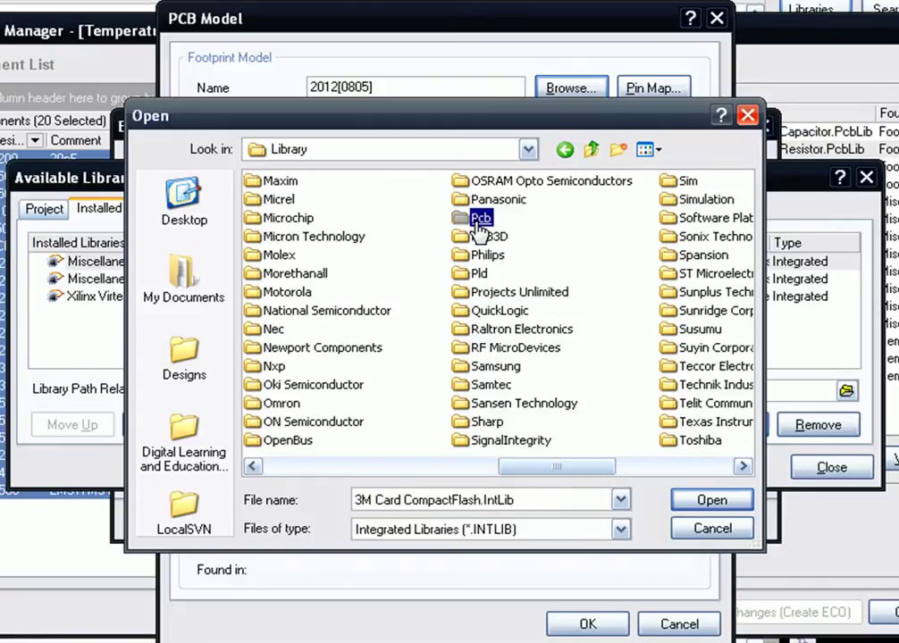
pyautogui.doubleClick(323, 218)
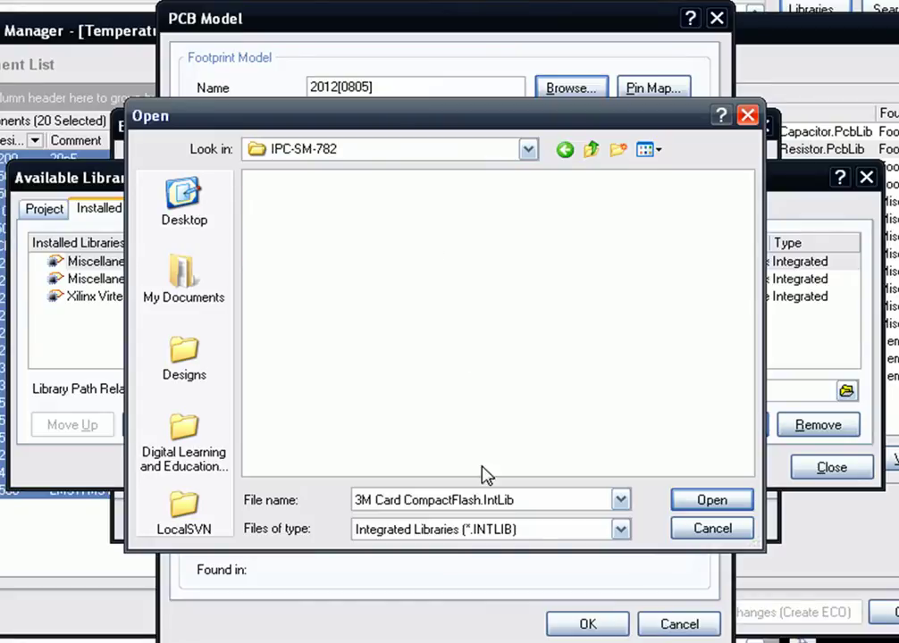
pyautogui.click(489, 531)
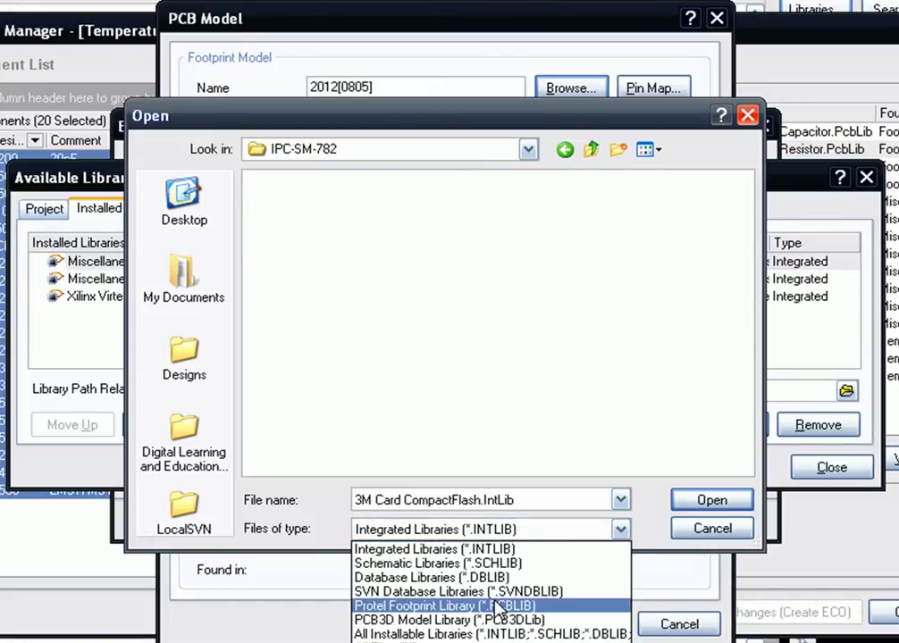
pyautogui.click(496, 606)
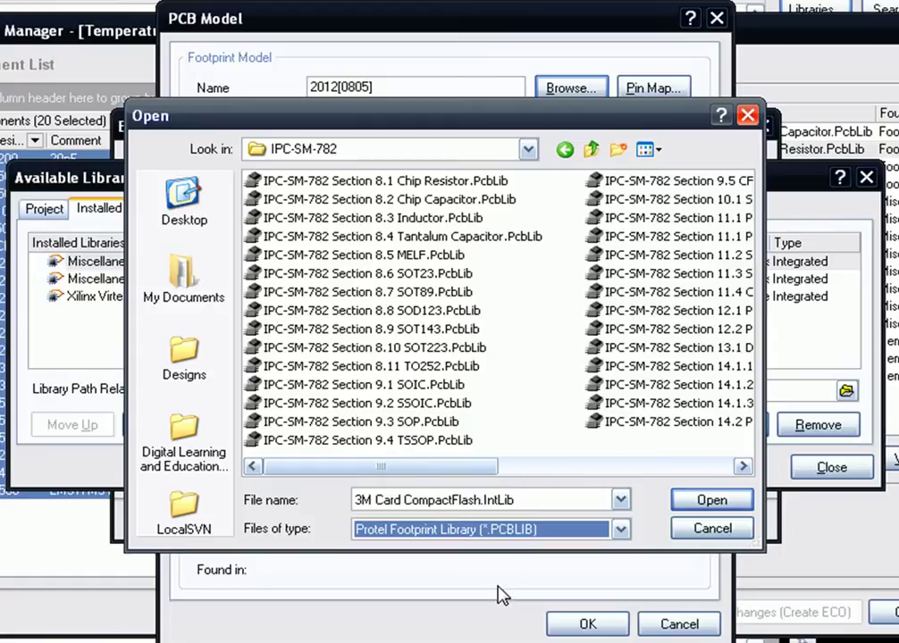
pyautogui.doubleClick(466, 181)
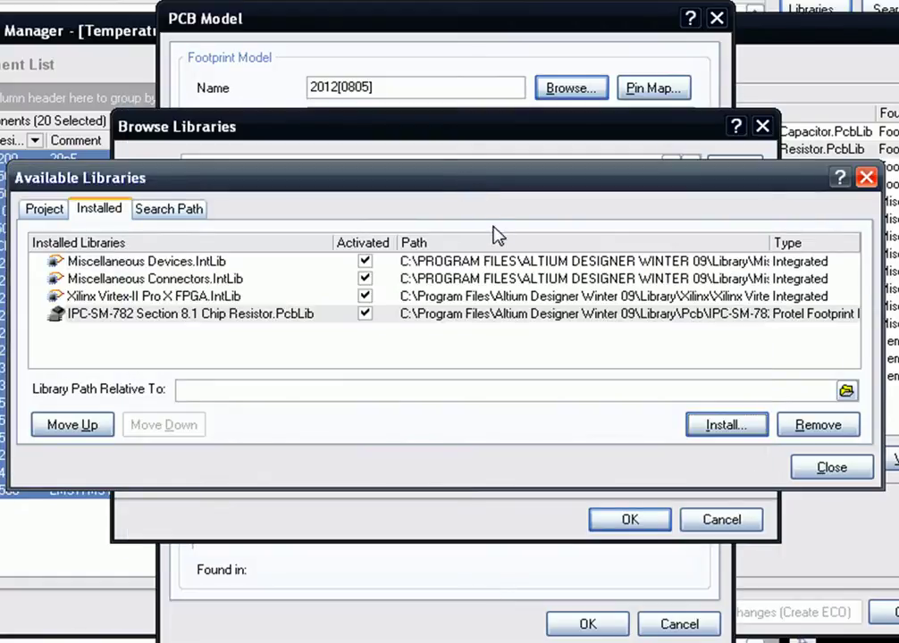
pyautogui.click(806, 469)
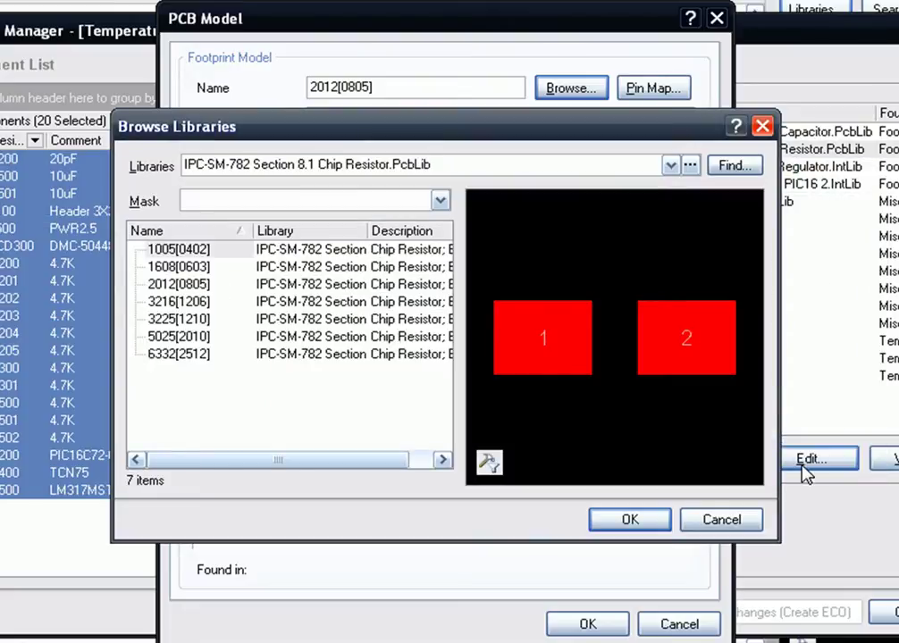
# Step: Assign the 1005[0402] Chip Resistor footprint and revalidate it as found
pyautogui.click(647, 527)
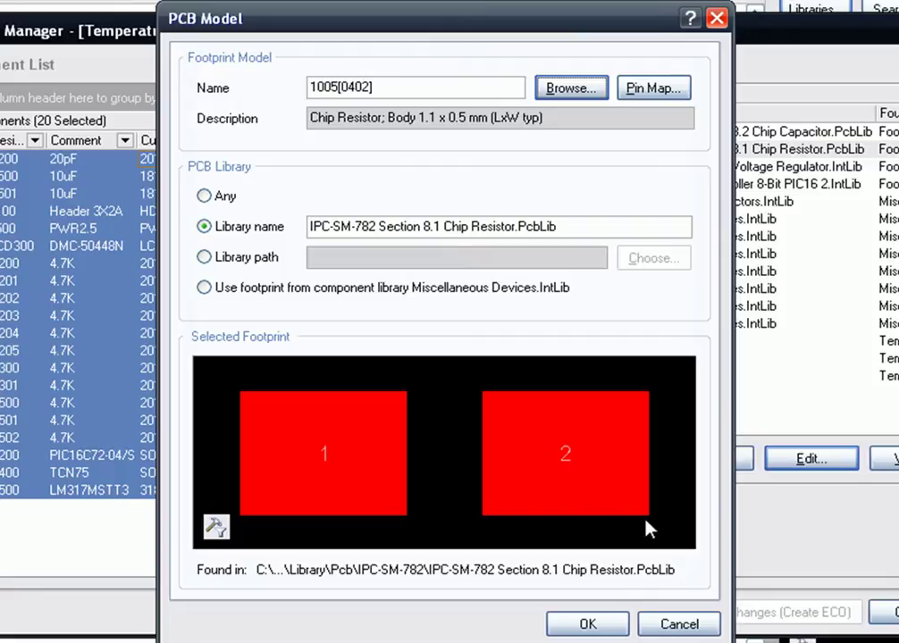
pyautogui.click(587, 625)
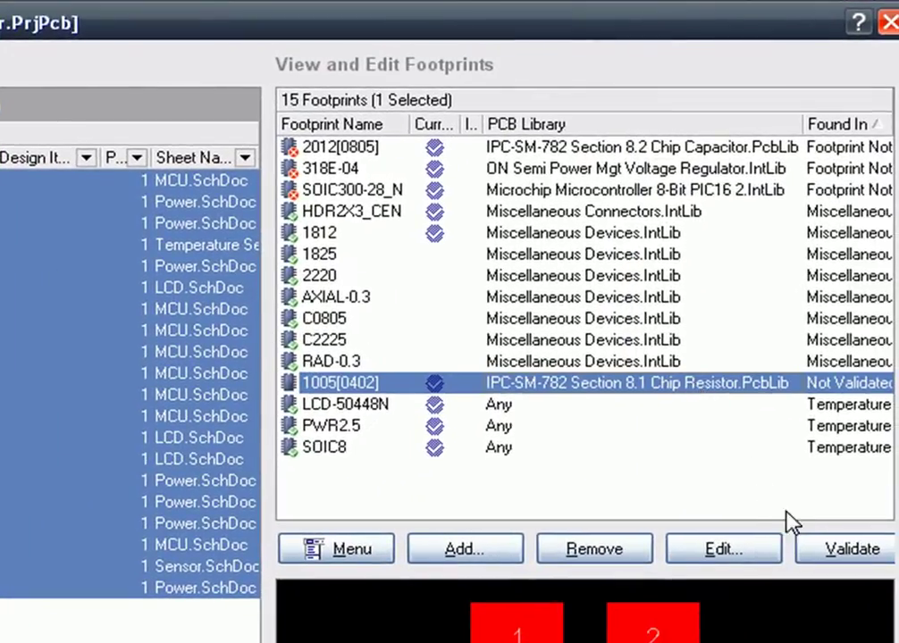
pyautogui.click(815, 553)
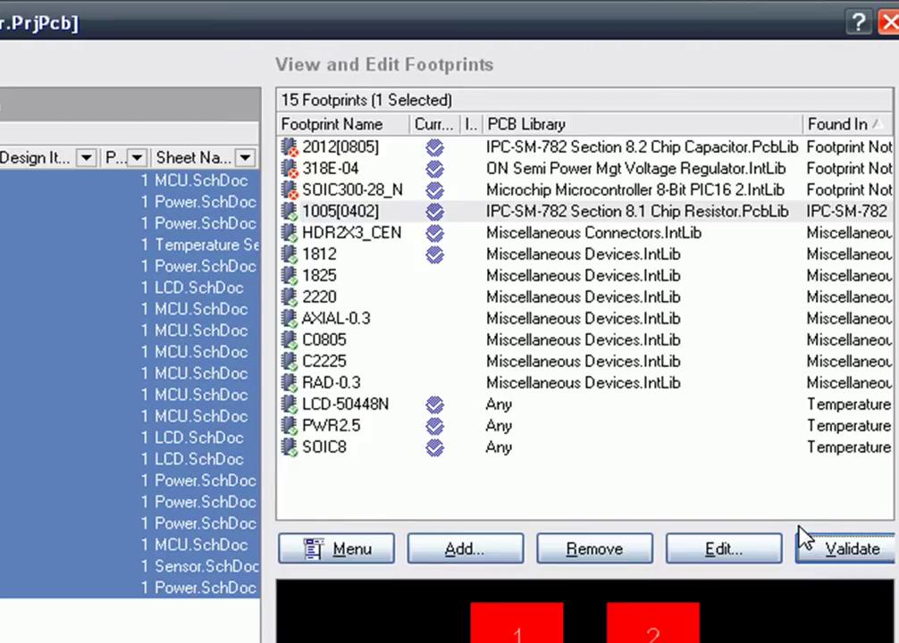
# Step: Open the unfound 2012[0805] capacitor footprint's model settings and copy its name
pyautogui.click(723, 149)
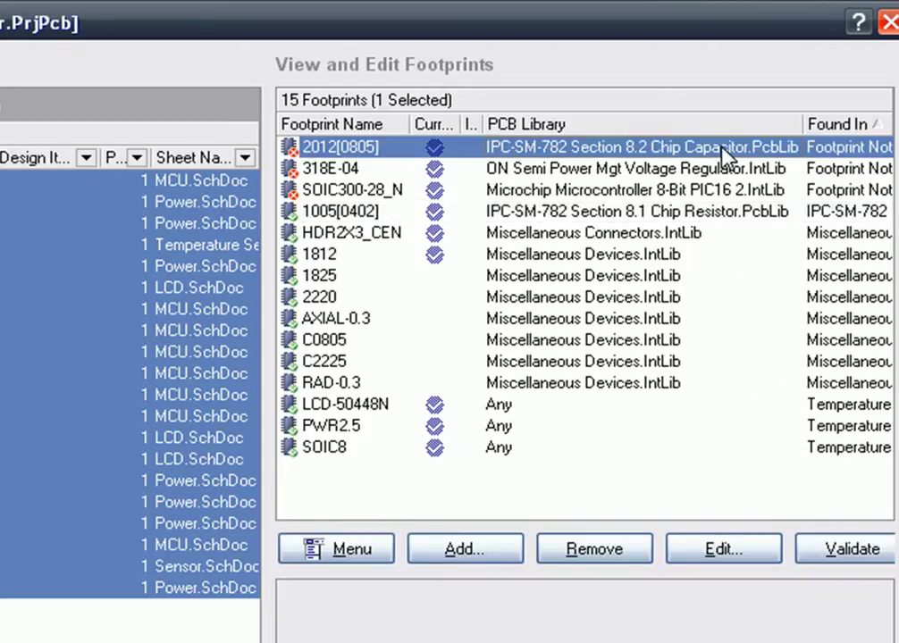
pyautogui.click(712, 556)
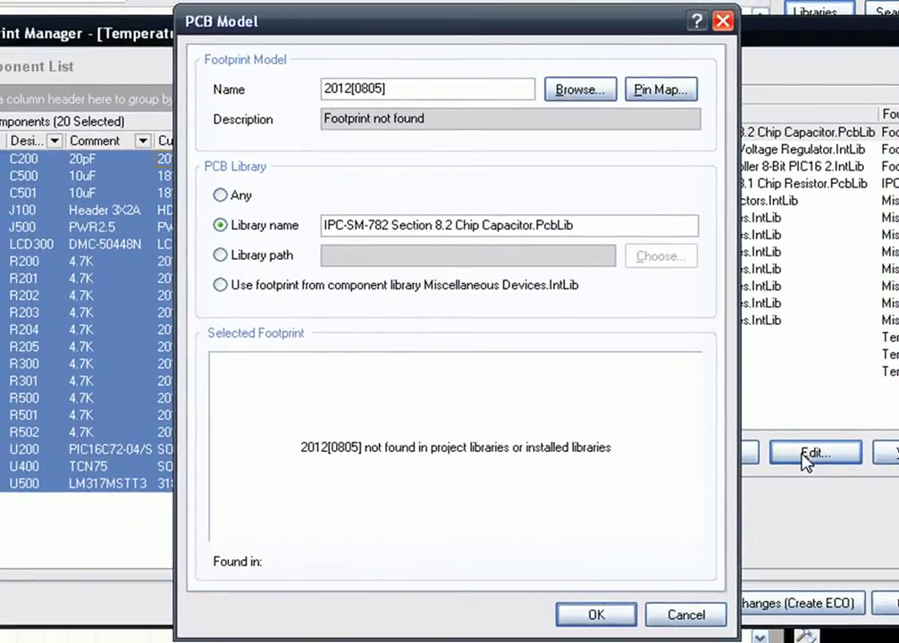
pyautogui.moveTo(401, 88); pyautogui.dragTo(310, 89)
pyautogui.rightClick(340, 91)
pyautogui.click(376, 148)
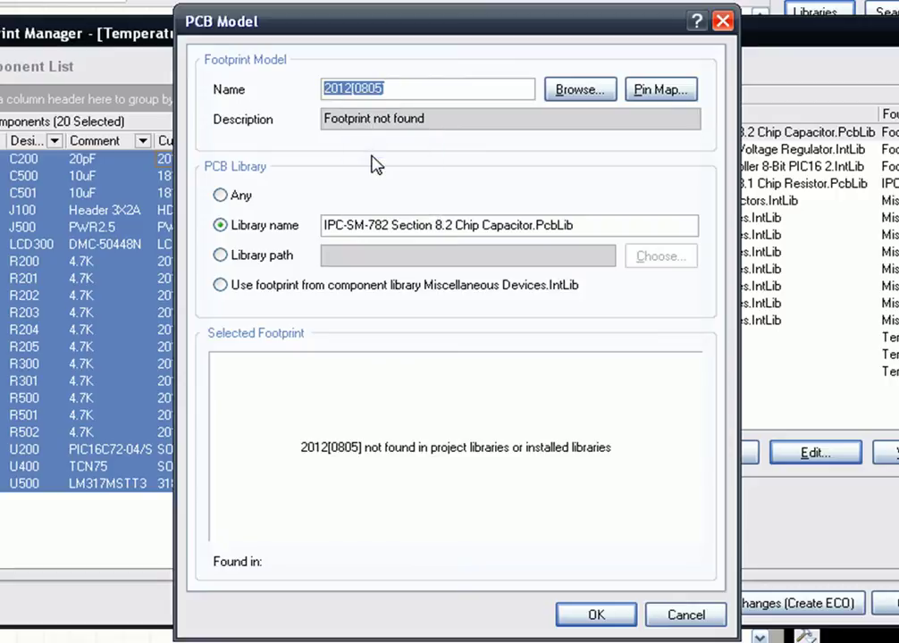
# Step: Start a footprint library search where Name contains 2012[0805]
pyautogui.click(575, 91)
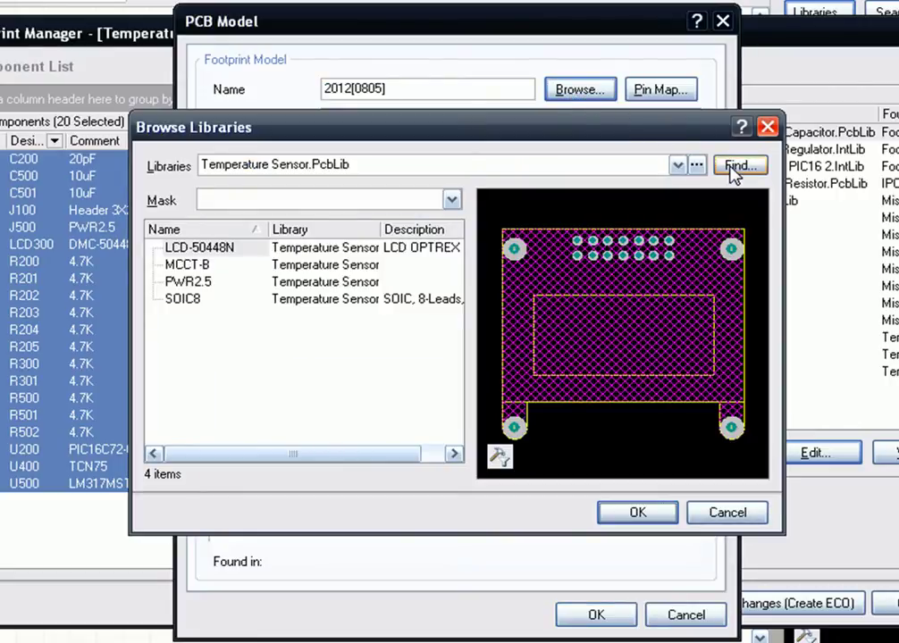
pyautogui.click(733, 169)
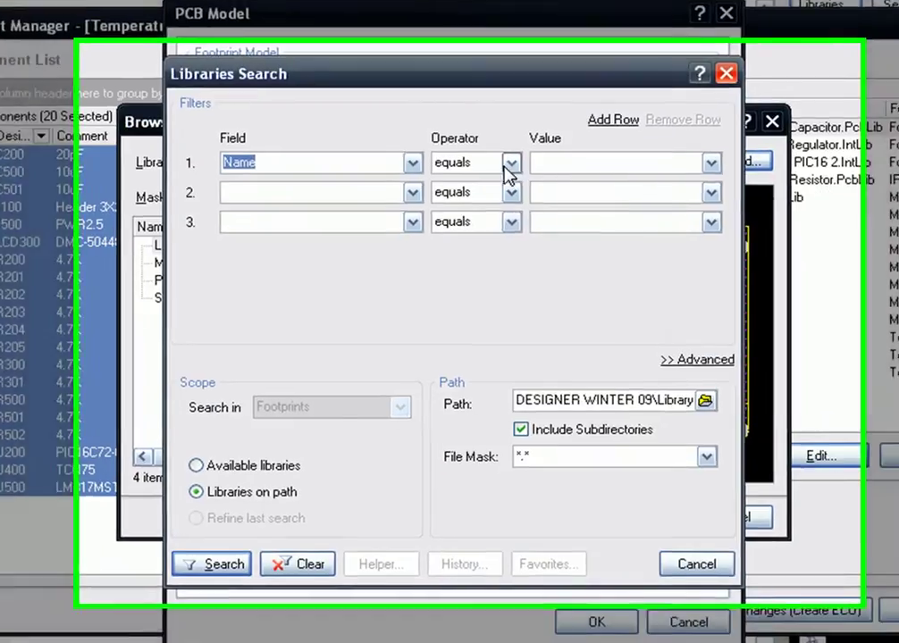
pyautogui.click(513, 167)
pyautogui.click(488, 179)
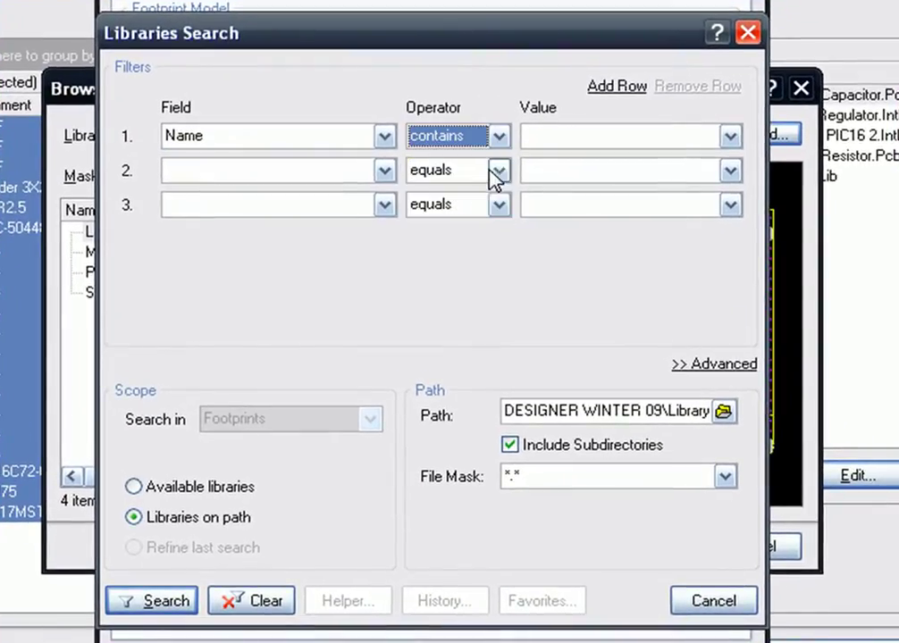
pyautogui.rightClick(542, 137)
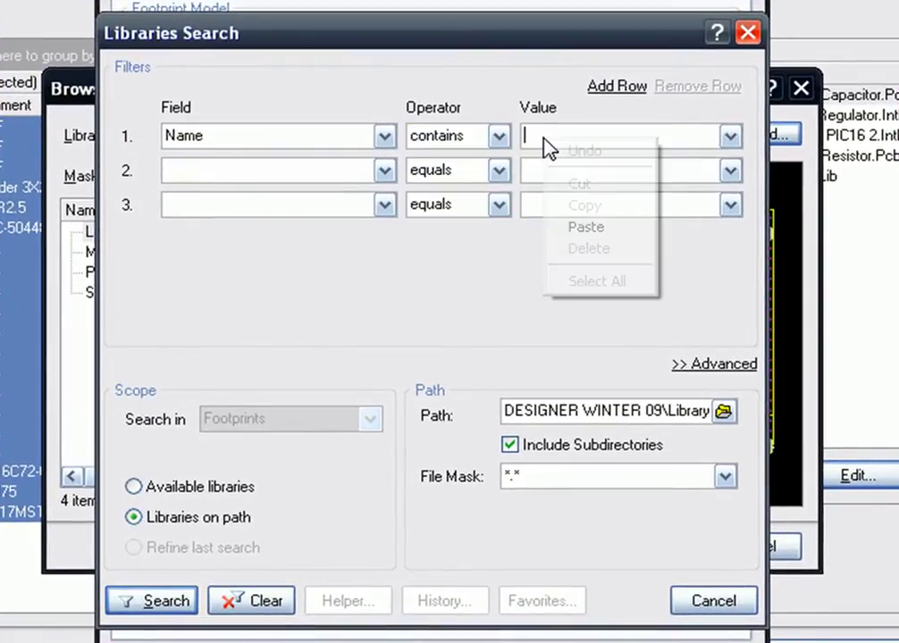
pyautogui.click(577, 228)
# Step: Set the search scope to Libraries on path and begin choosing the search folder
pyautogui.click(237, 488)
pyautogui.click(236, 518)
pyautogui.click(655, 410)
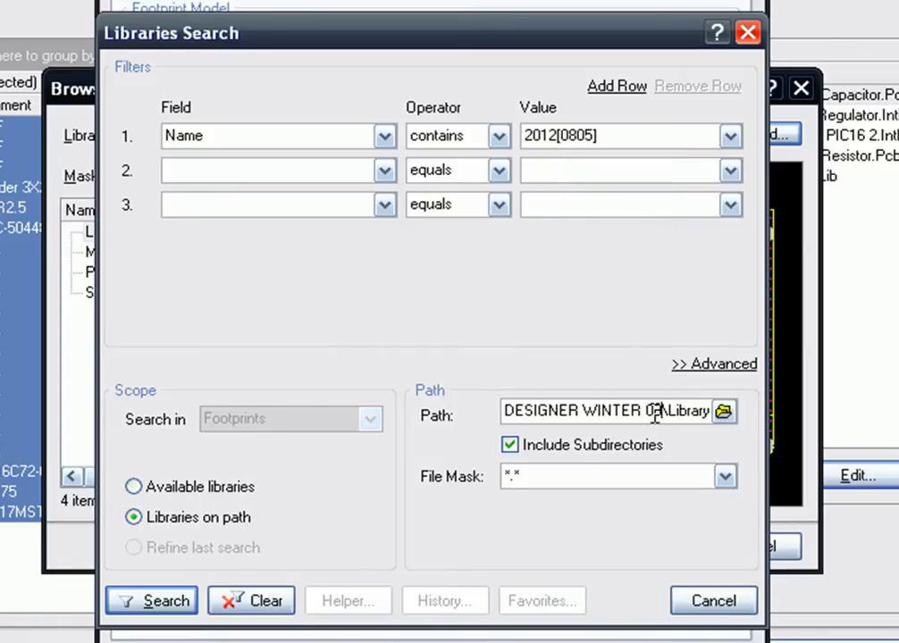
pyautogui.click(723, 411)
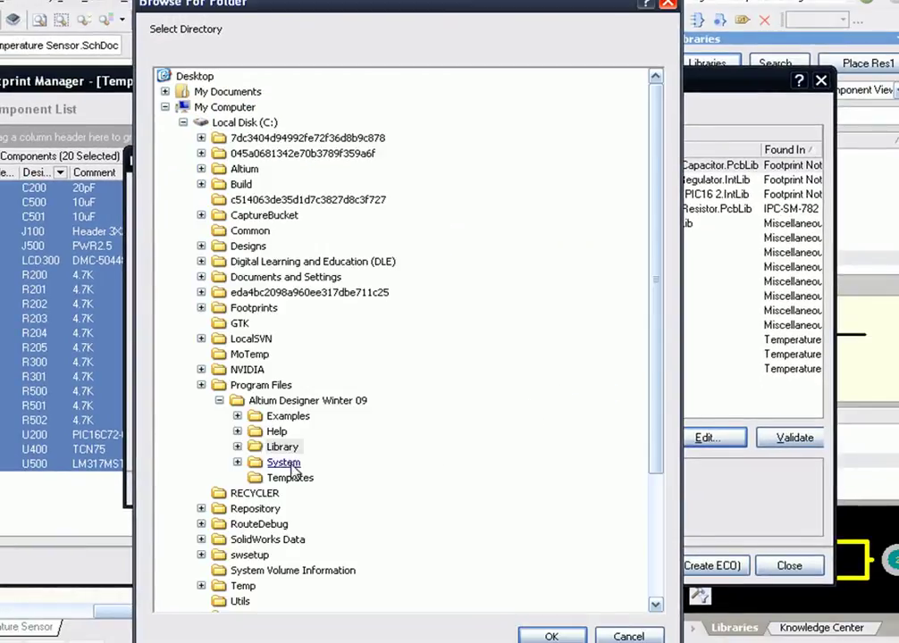
# Step: Set the search path to the Library\Pcb folder
pyautogui.click(236, 447)
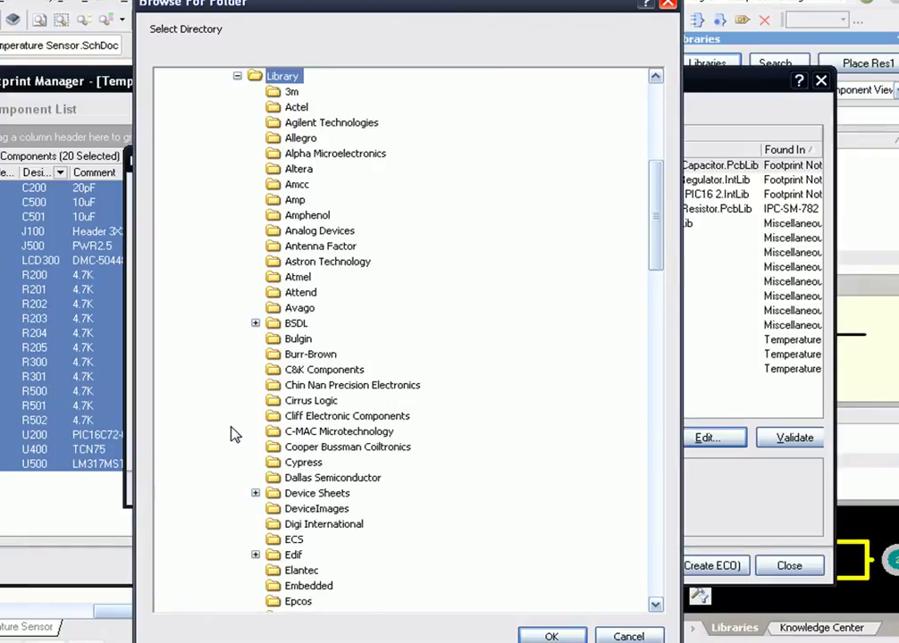
pyautogui.scroll(-1, 230, 435)
pyautogui.scroll(-1, 231, 434)
pyautogui.scroll(-2, 231, 435)
pyautogui.scroll(-2, 231, 434)
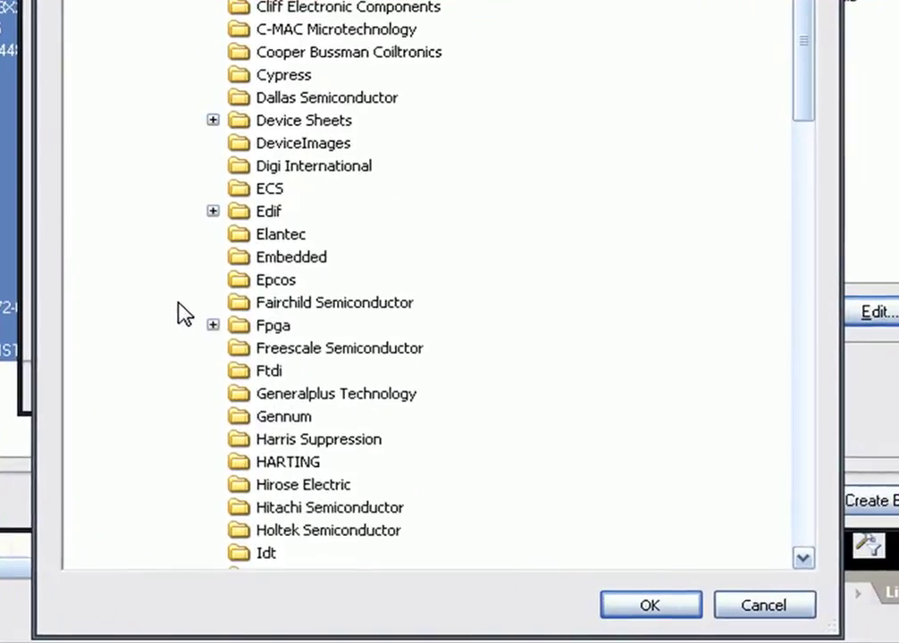
pyautogui.scroll(-2, 184, 316)
pyautogui.scroll(-6, 184, 321)
pyautogui.scroll(-3, 187, 325)
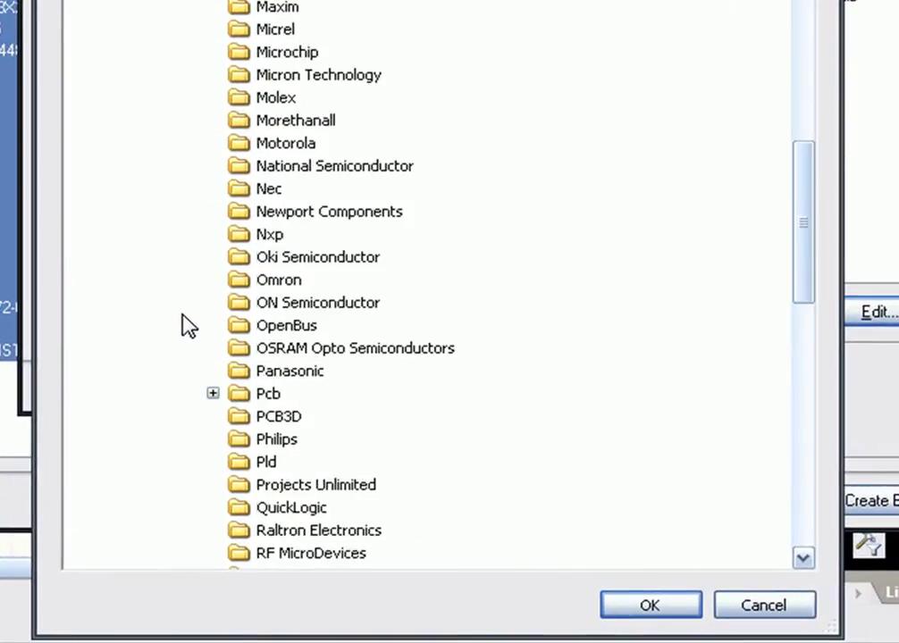
pyautogui.doubleClick(268, 394)
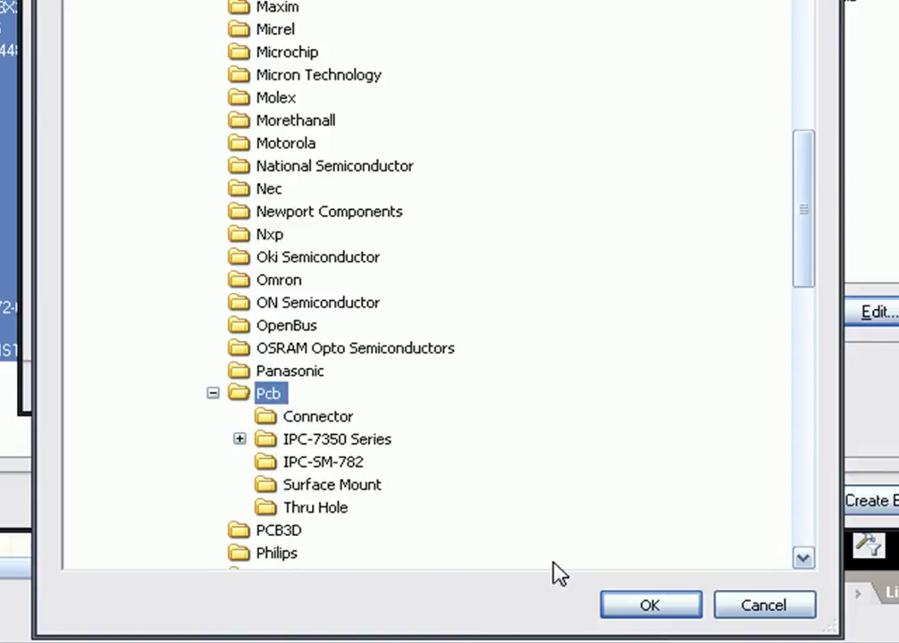
pyautogui.click(630, 604)
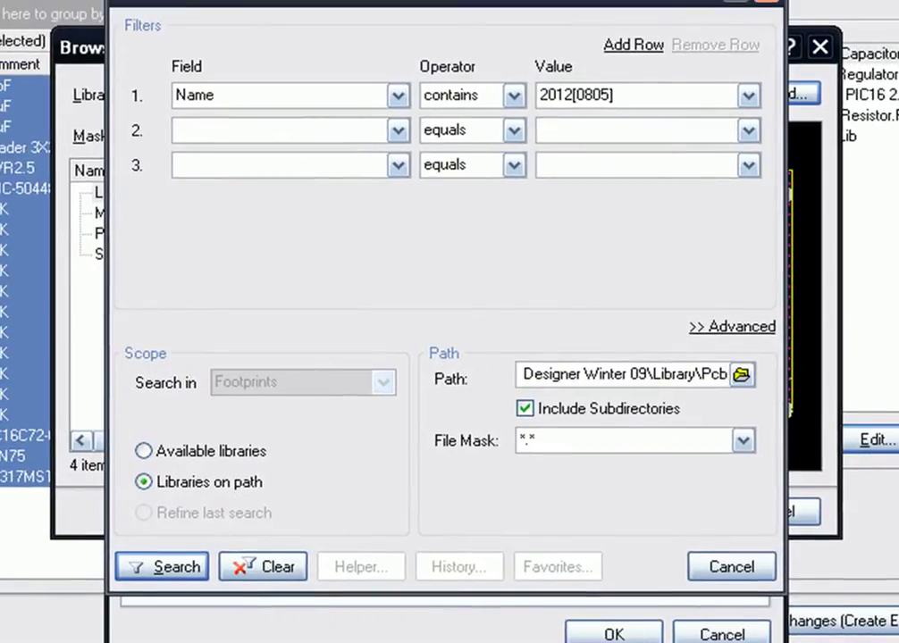
# Step: Pick the Chip Capacitor 2012[0805] search result and install the Section 8.2 Chip Capacitor library
pyautogui.click(177, 569)
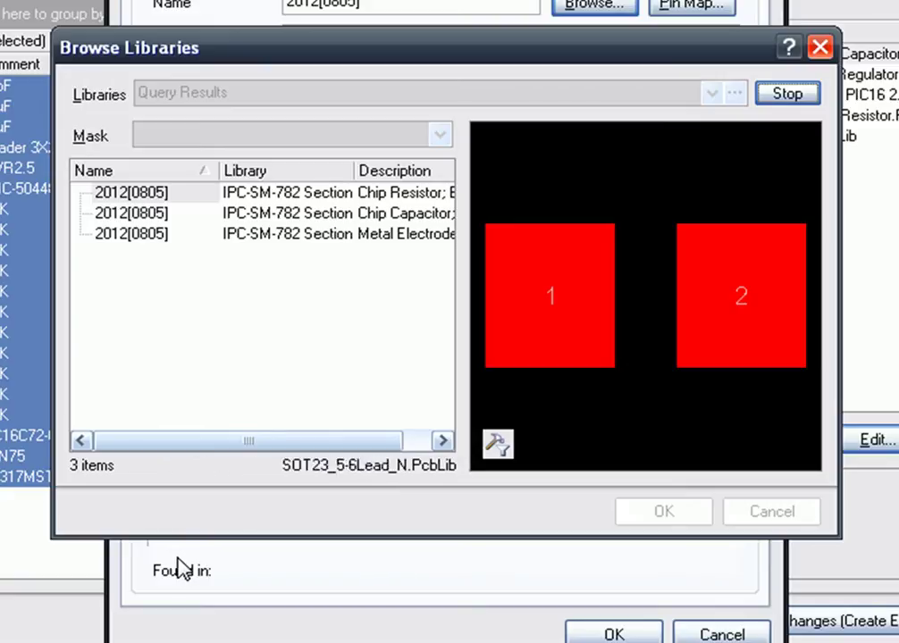
pyautogui.click(785, 94)
pyautogui.click(374, 218)
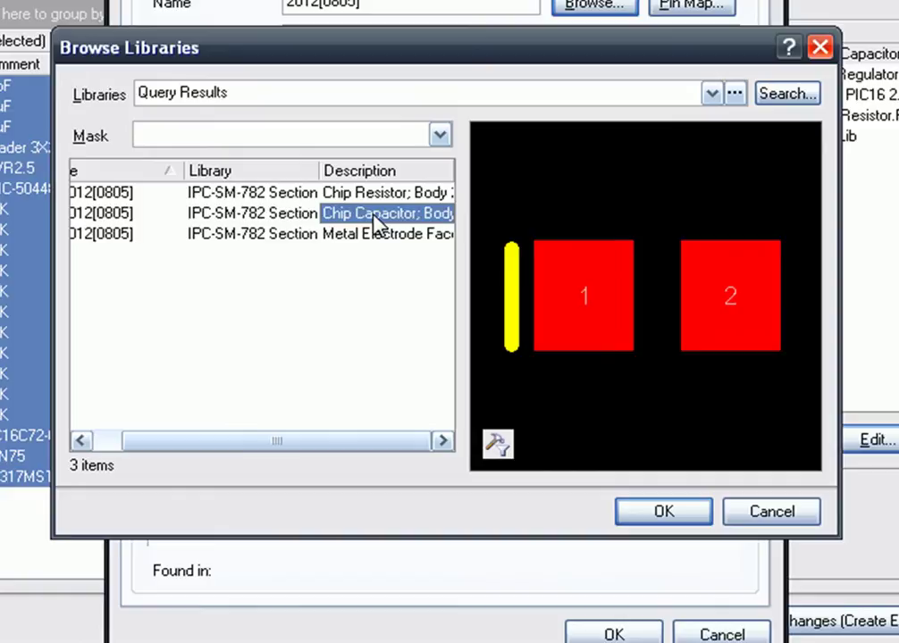
pyautogui.click(638, 516)
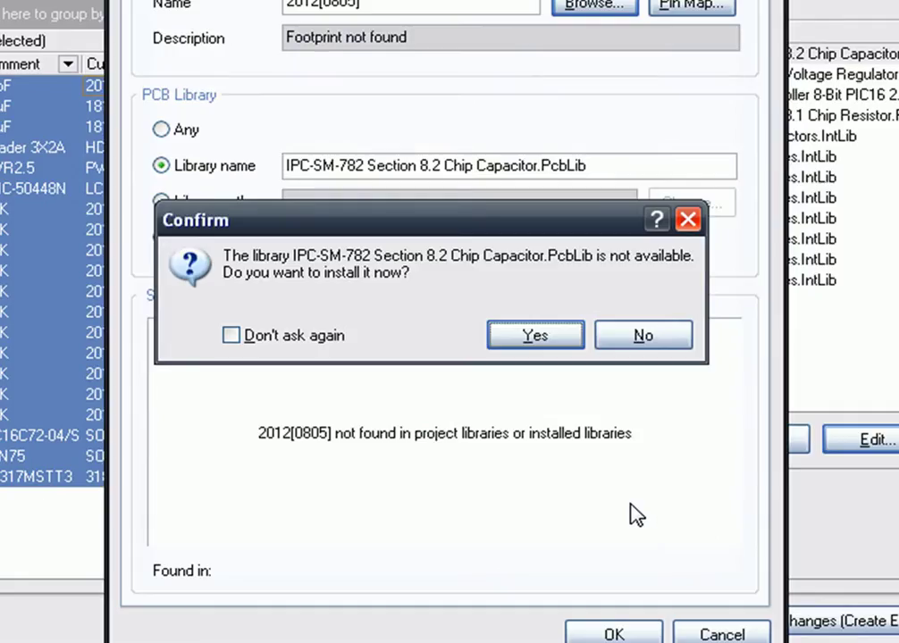
pyautogui.click(534, 337)
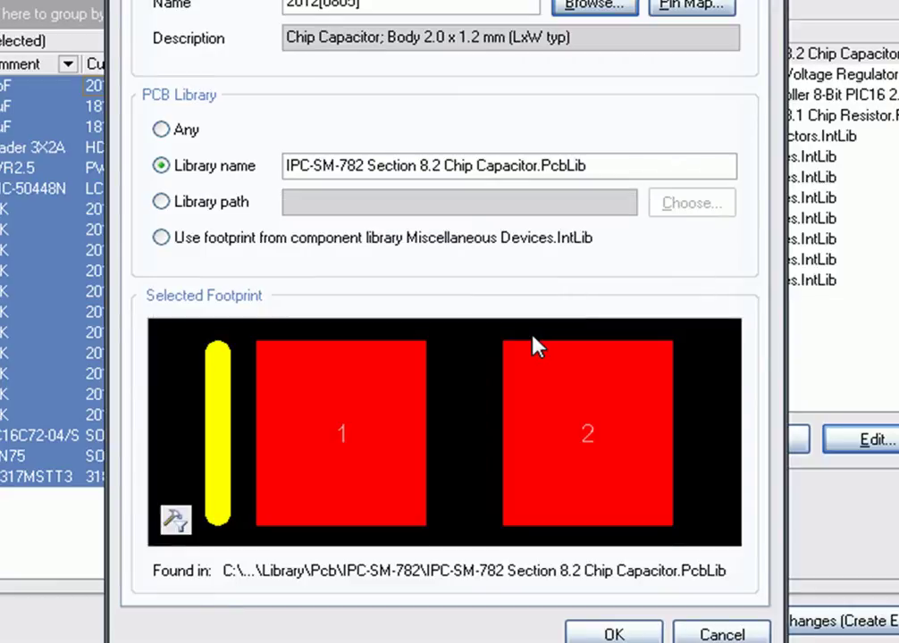
pyautogui.click(615, 635)
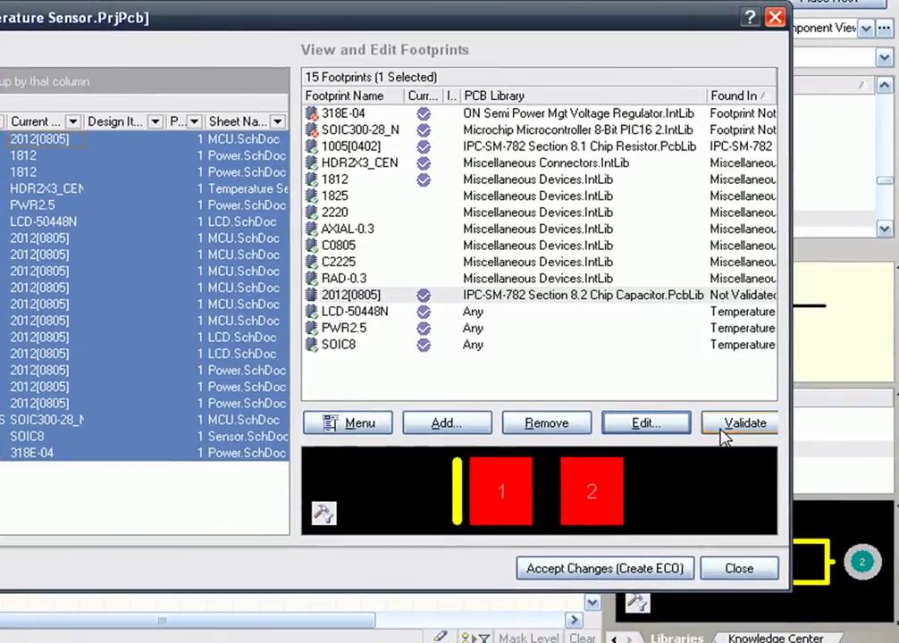
# Step: Revalidate, check the unfound SOIC300-28_N and 318E-04 rows, and create the ECO
pyautogui.click(729, 429)
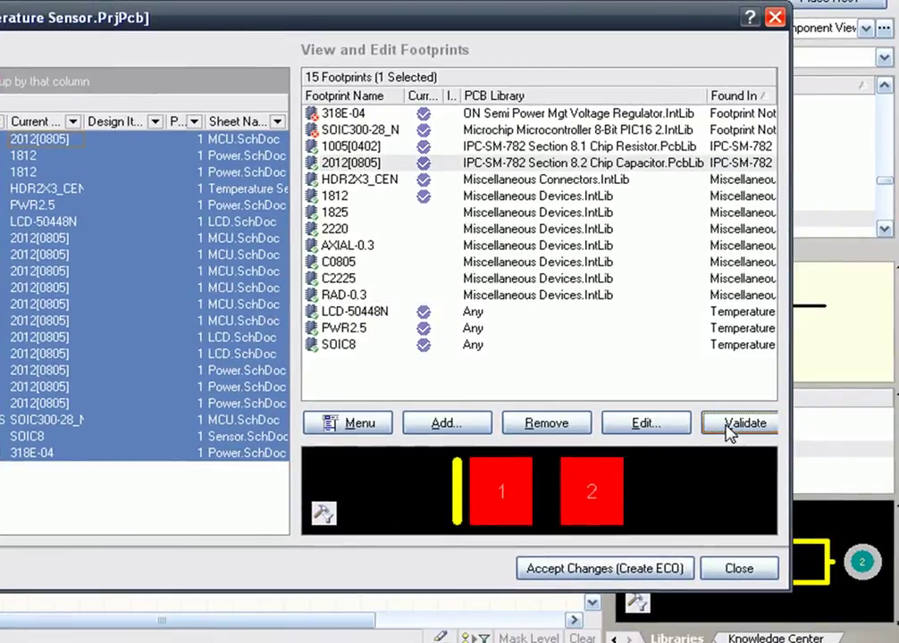
pyautogui.click(679, 131)
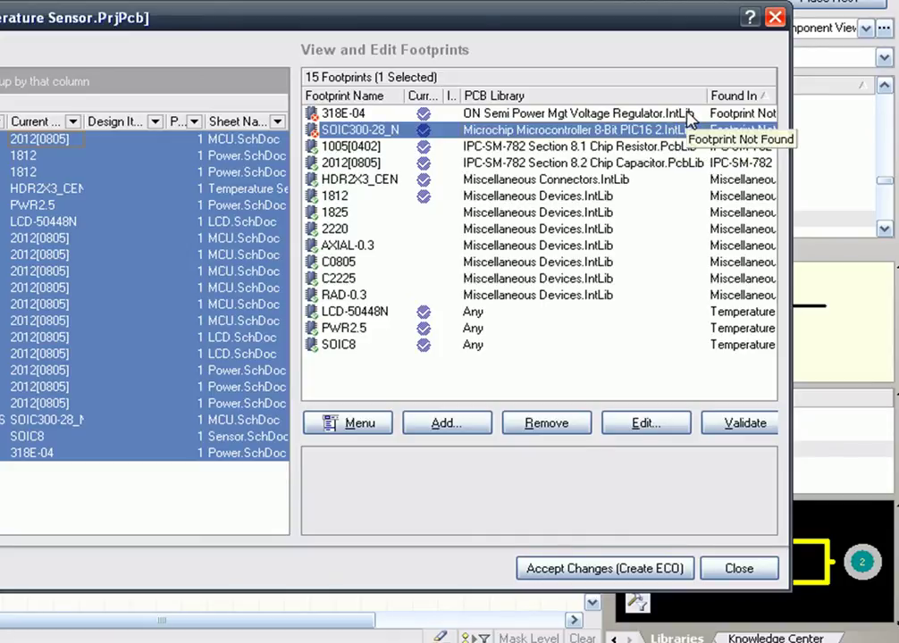
pyautogui.click(687, 114)
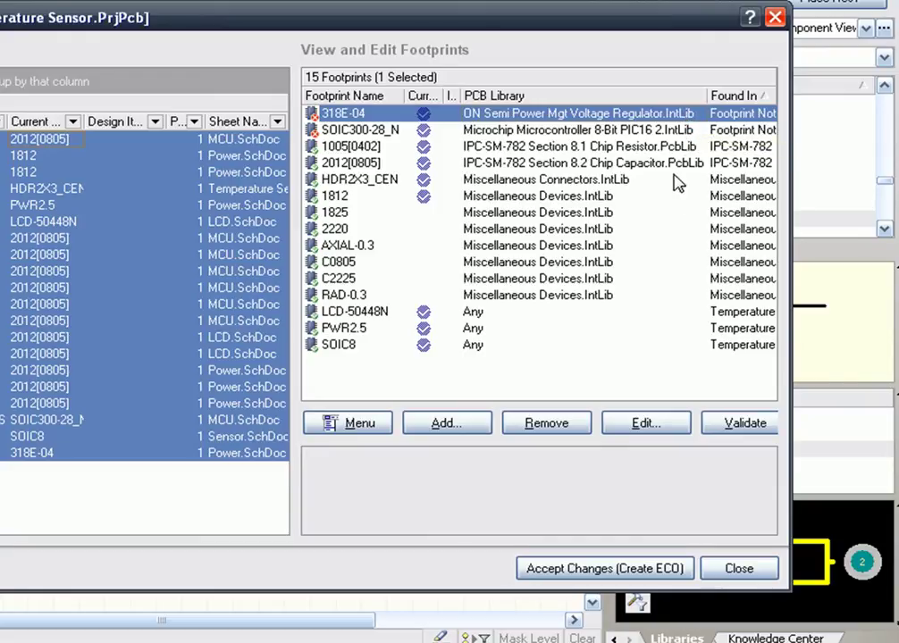
pyautogui.click(625, 569)
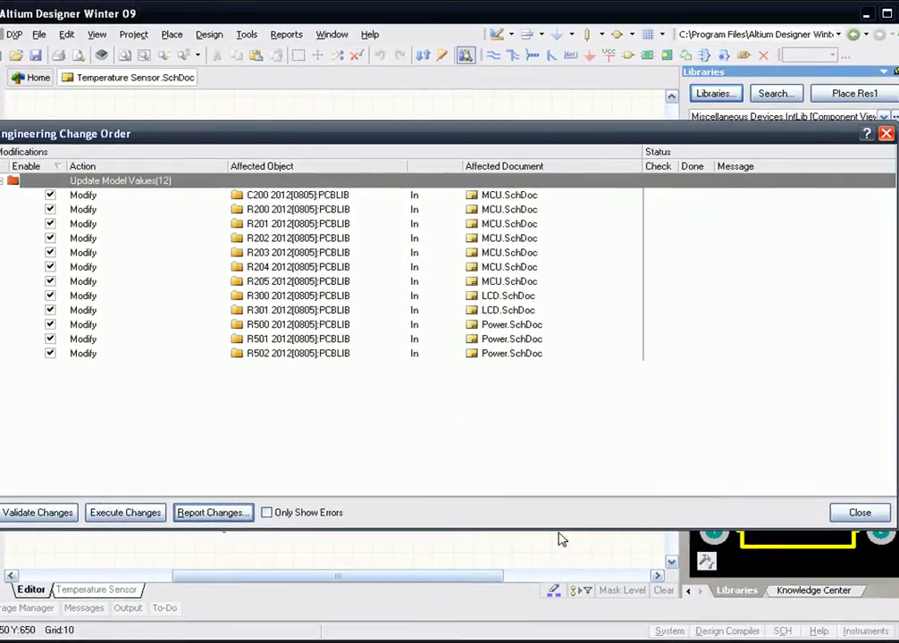
# Step: Validate and execute the 12 footprint updates in the ECO, then close it
pyautogui.click(36, 513)
pyautogui.click(125, 512)
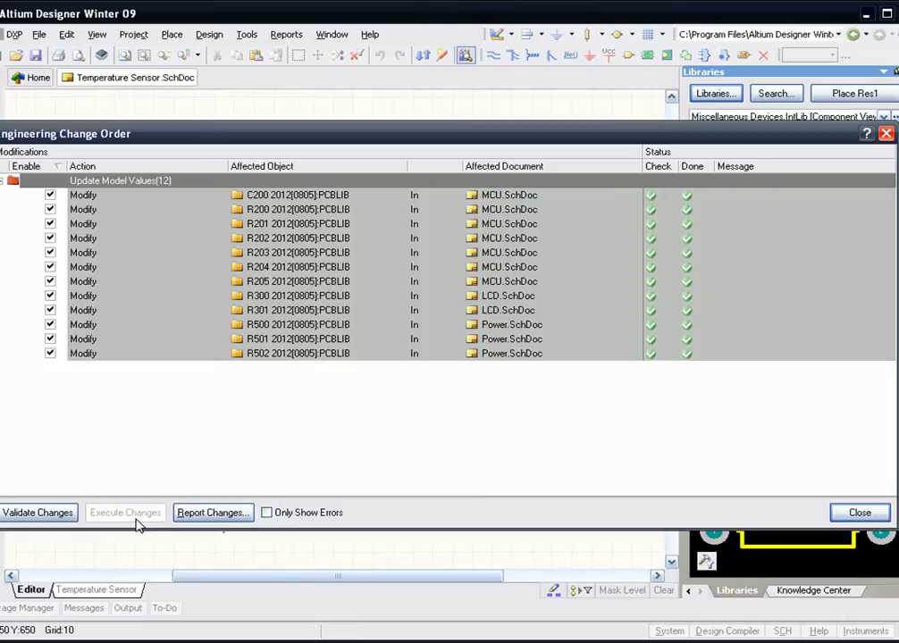
pyautogui.click(845, 513)
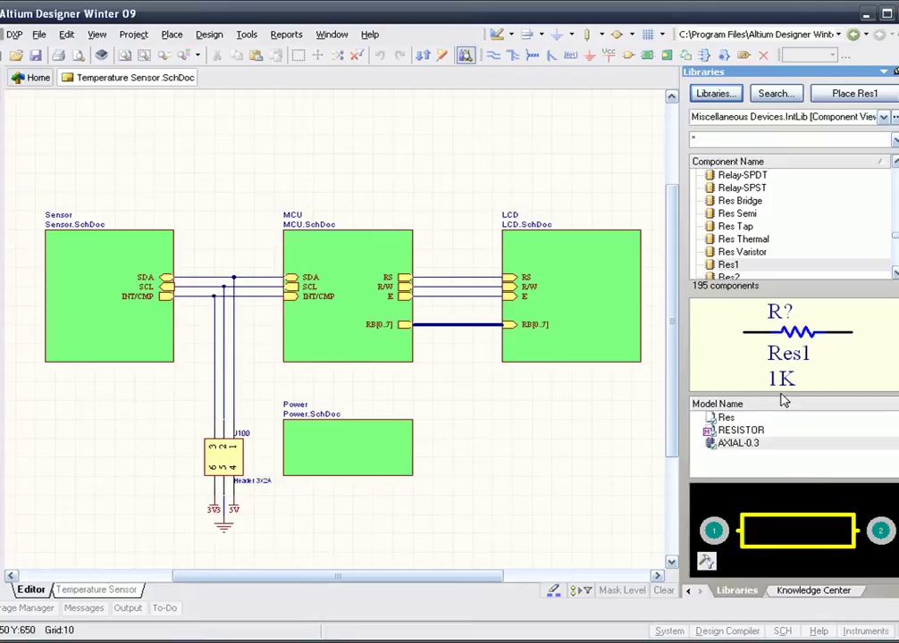
# Step: Browse the main Library folder for a library to install, showing Integrated Libraries
pyautogui.click(715, 95)
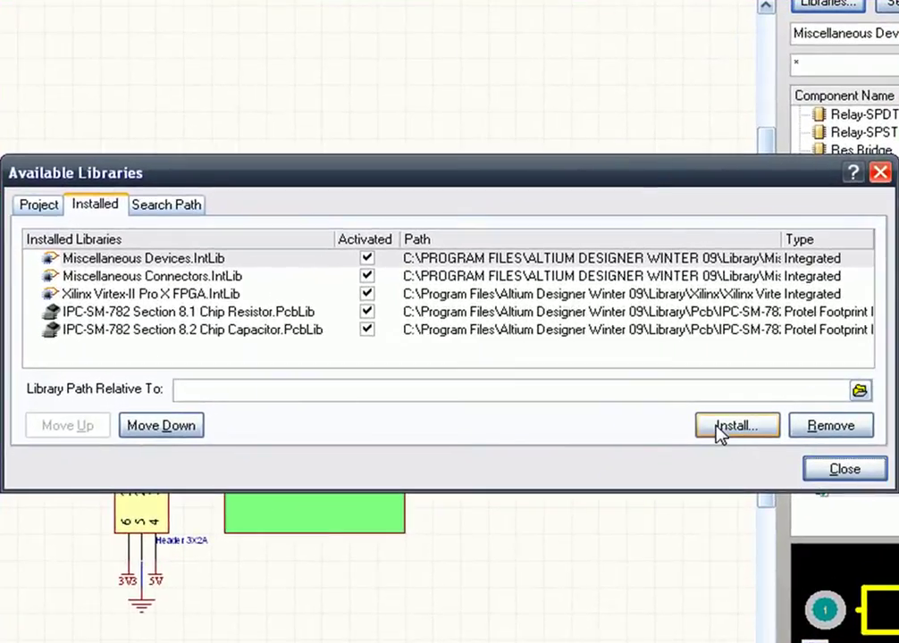
pyautogui.click(650, 398)
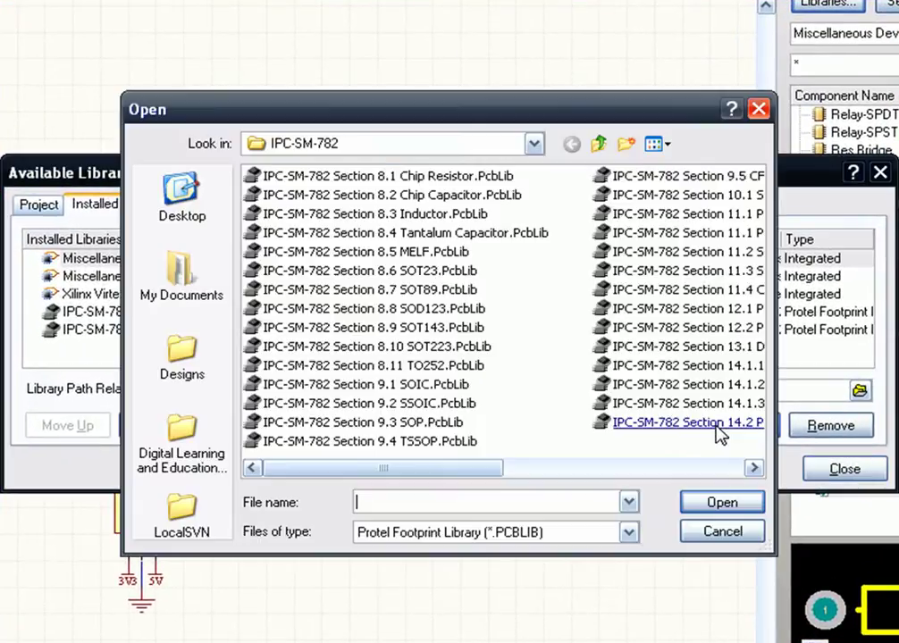
pyautogui.click(599, 146)
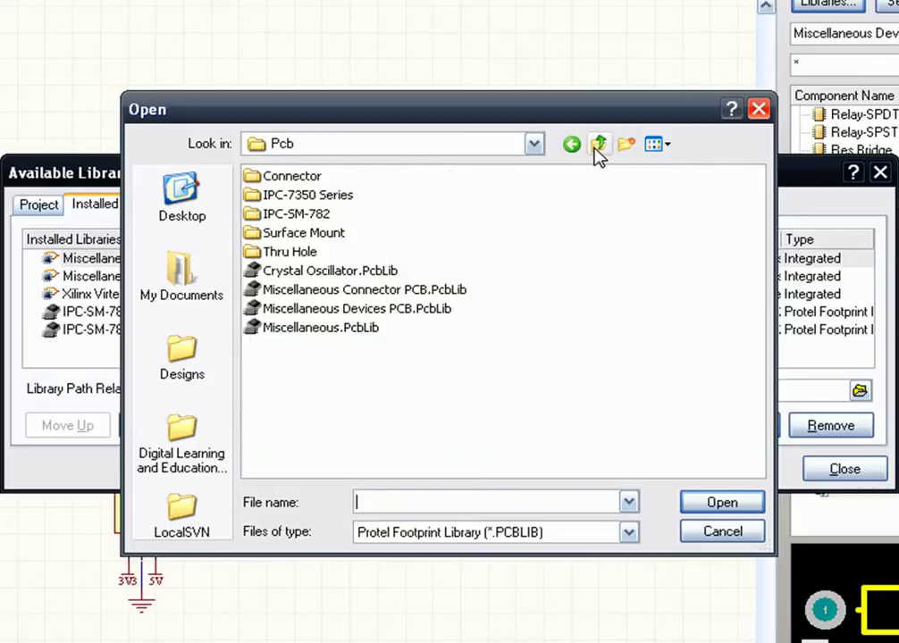
pyautogui.click(599, 145)
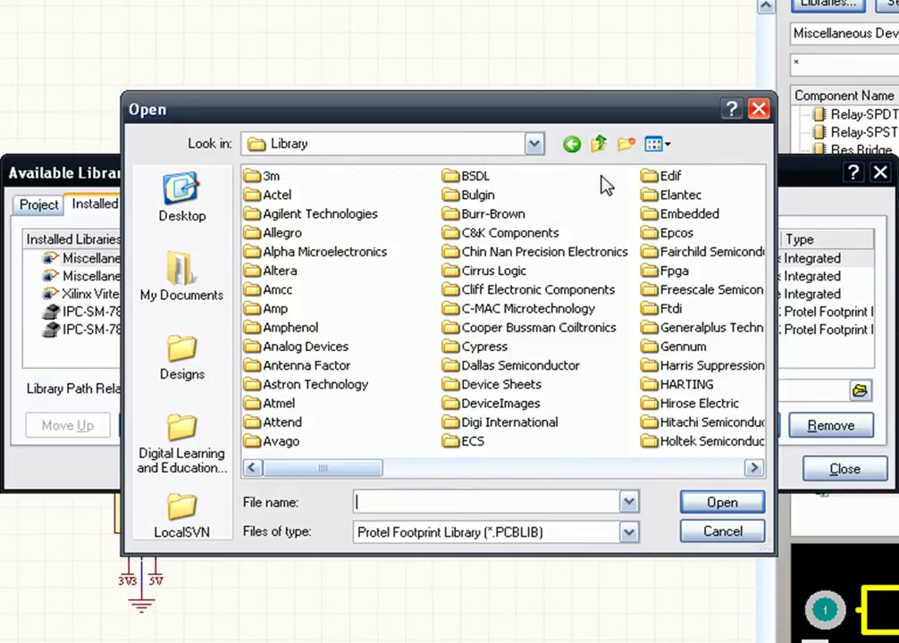
pyautogui.click(629, 532)
pyautogui.scroll(1, 536, 580)
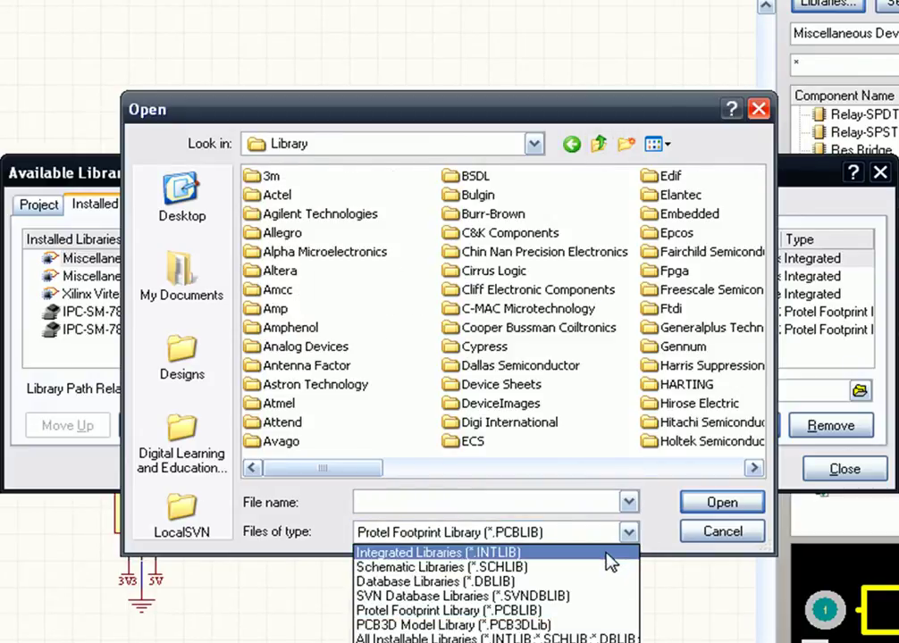
pyautogui.click(607, 552)
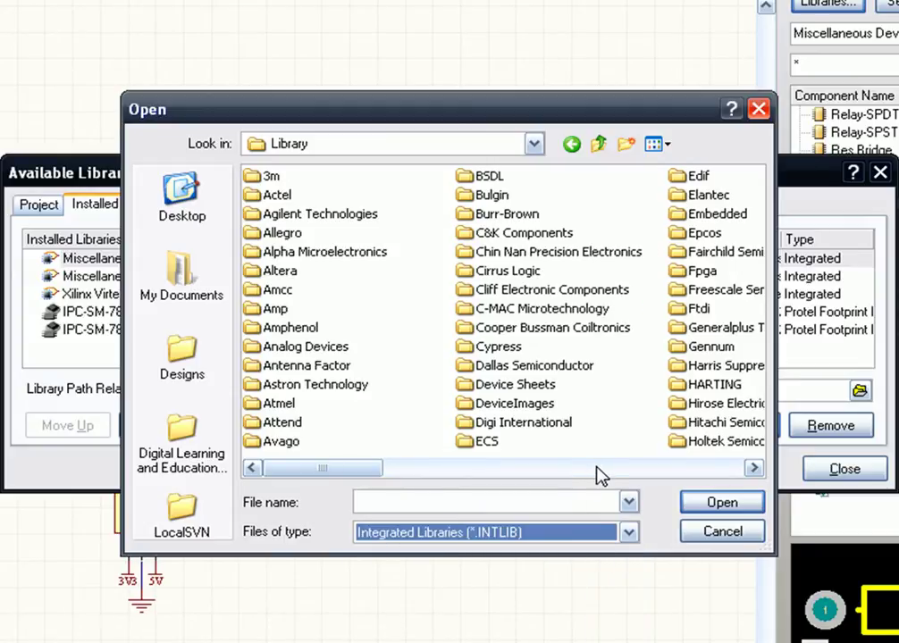
# Step: Install ON Semi Power Mgt Voltage Regulator.IntLib from the ON Semiconductor folder
pyautogui.click(597, 468)
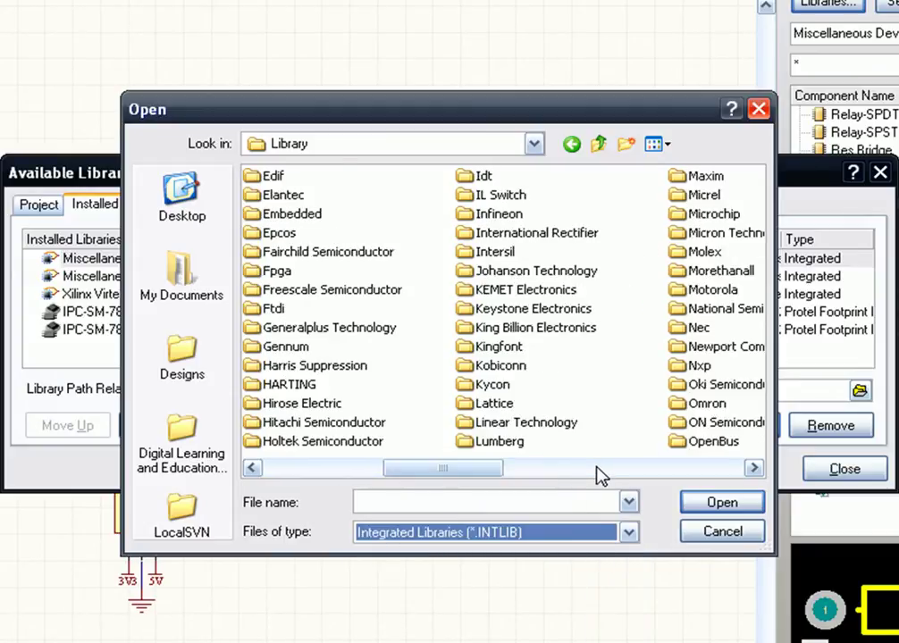
pyautogui.click(601, 473)
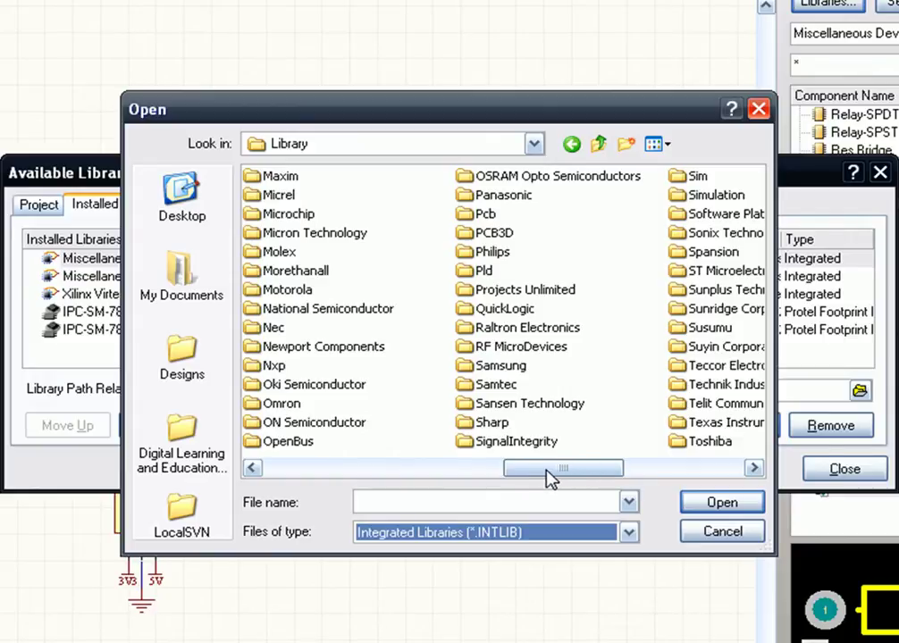
pyautogui.click(328, 429)
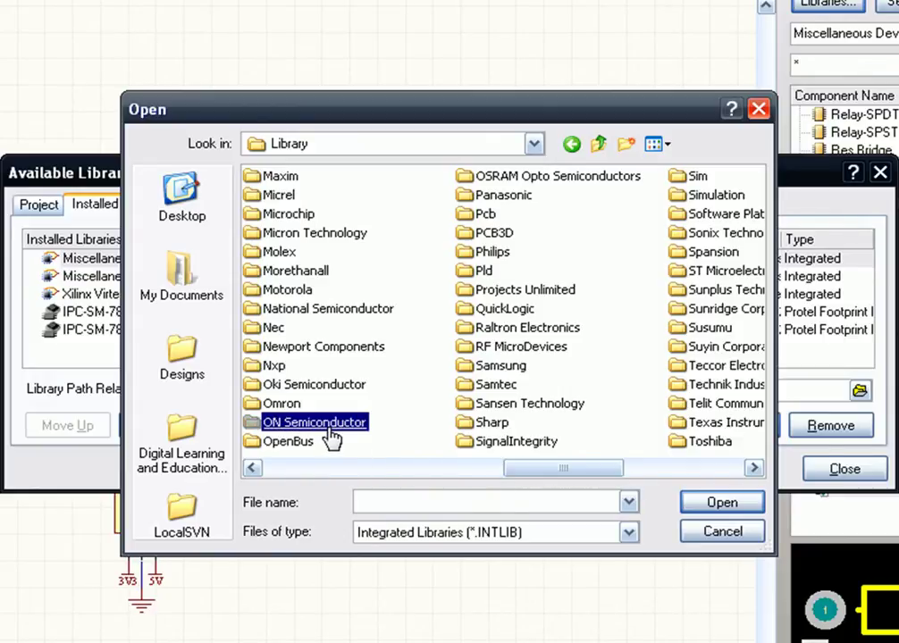
pyautogui.doubleClick(329, 428)
pyautogui.click(516, 468)
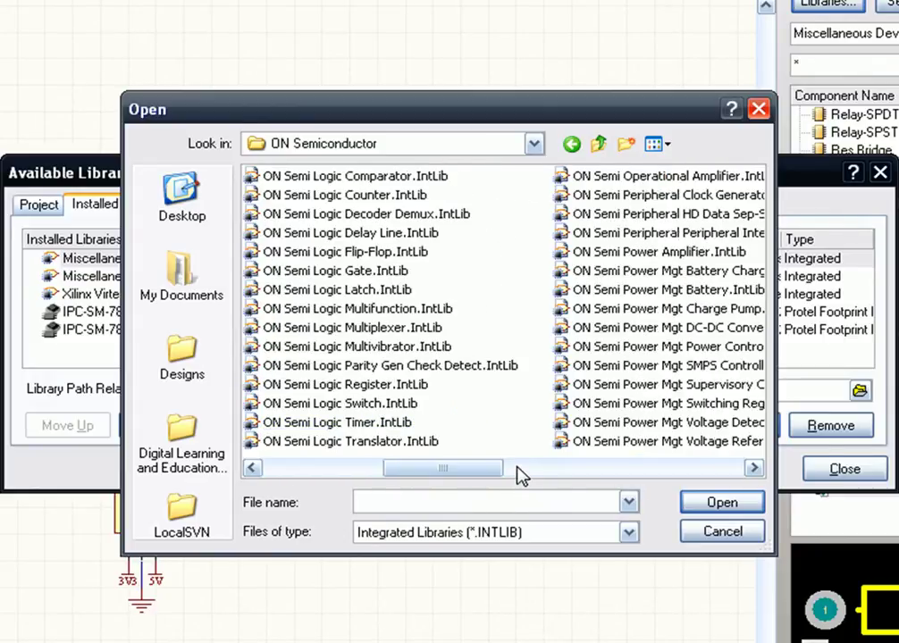
pyautogui.click(607, 478)
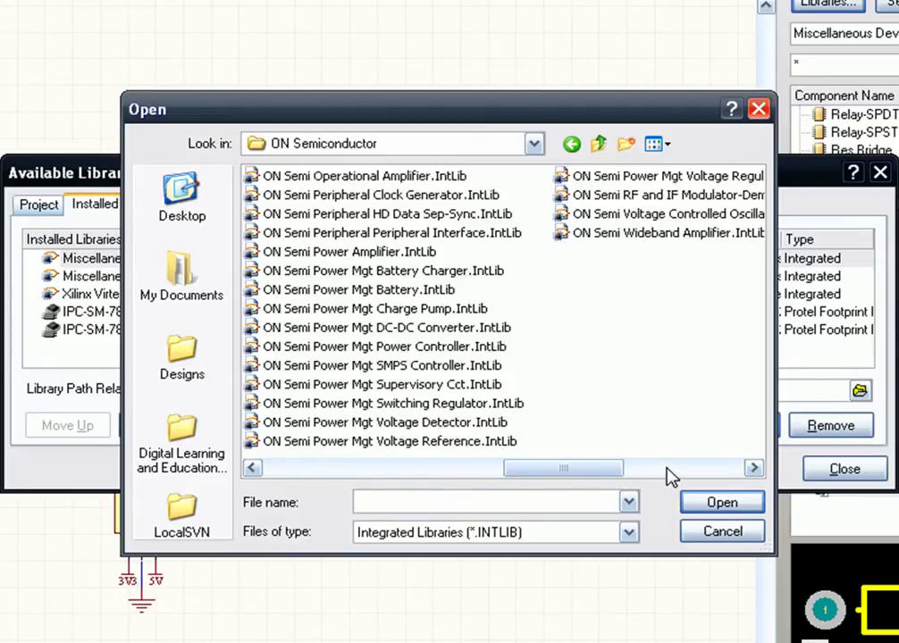
pyautogui.click(670, 468)
pyautogui.click(425, 181)
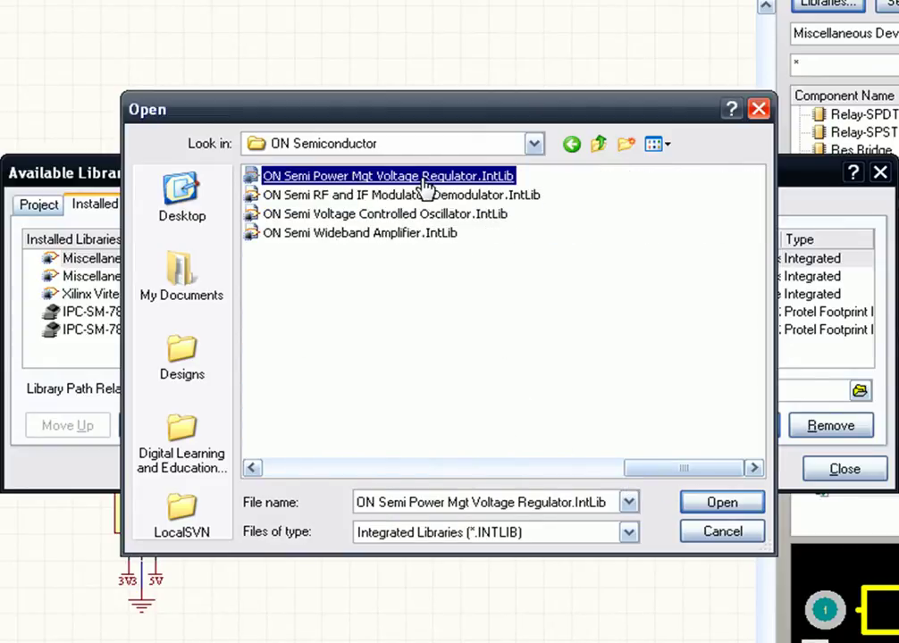
pyautogui.doubleClick(425, 181)
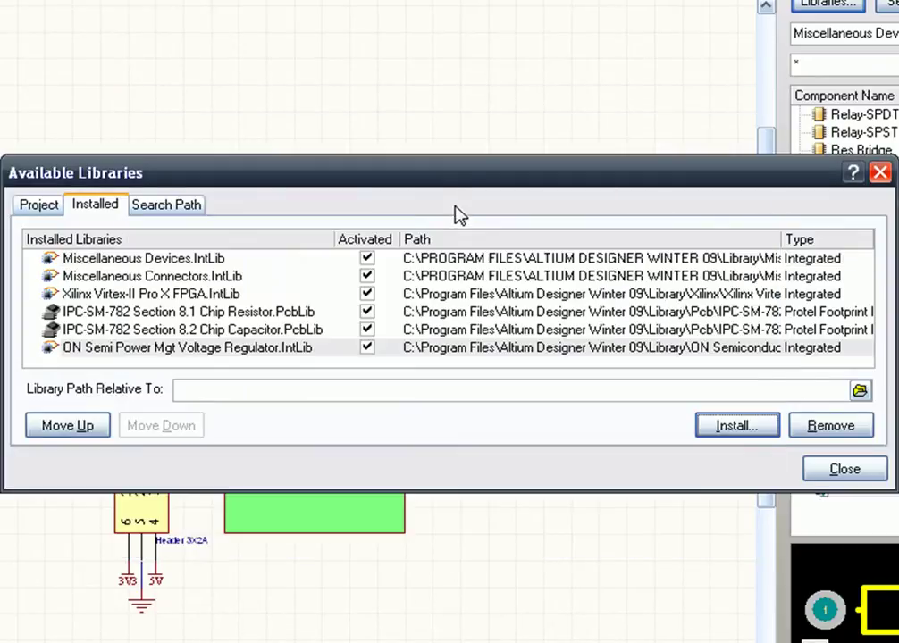
# Step: Locate the Microchip EEPROM I2C Serial library, then cancel without installing it
pyautogui.click(717, 428)
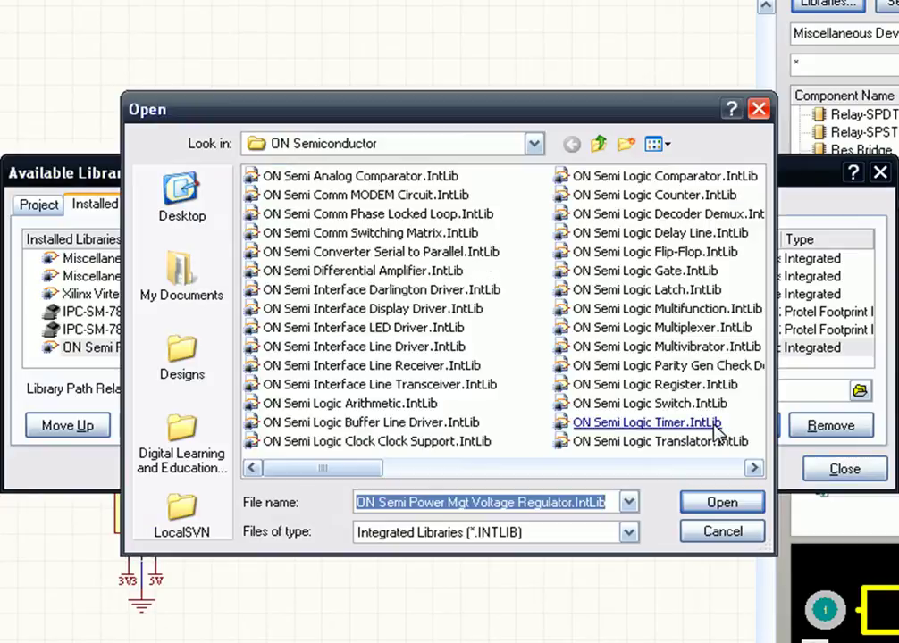
pyautogui.click(599, 143)
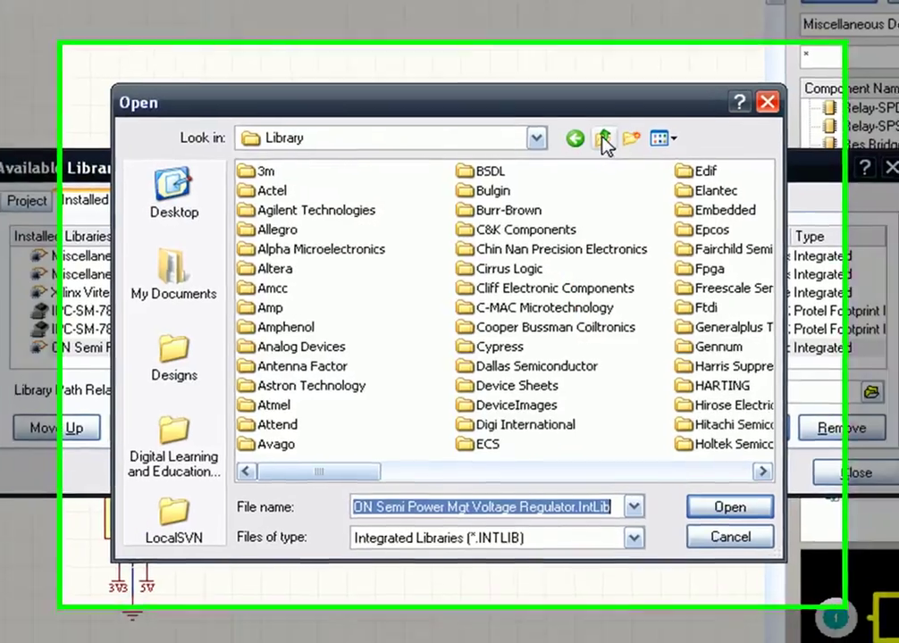
pyautogui.click(575, 471)
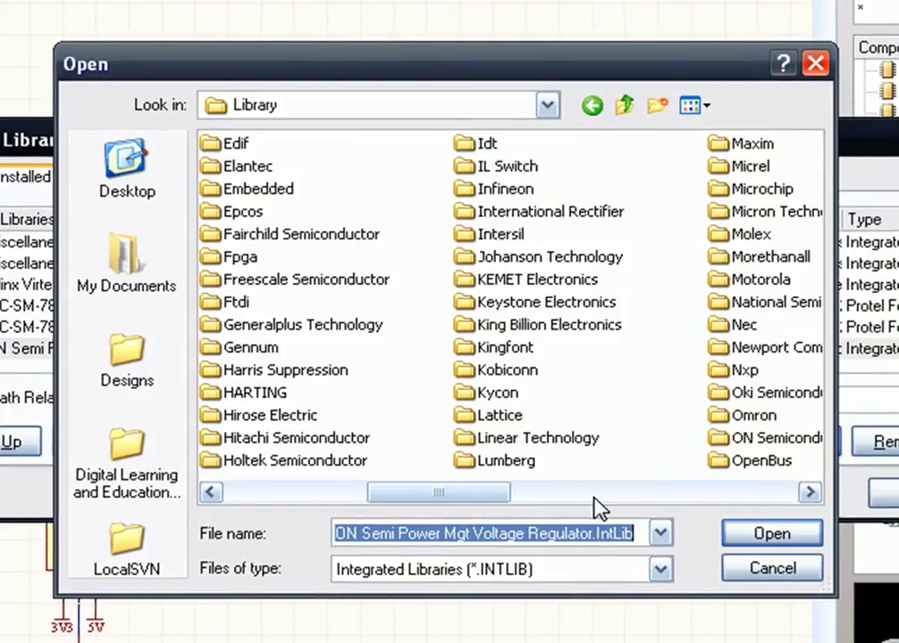
pyautogui.click(594, 498)
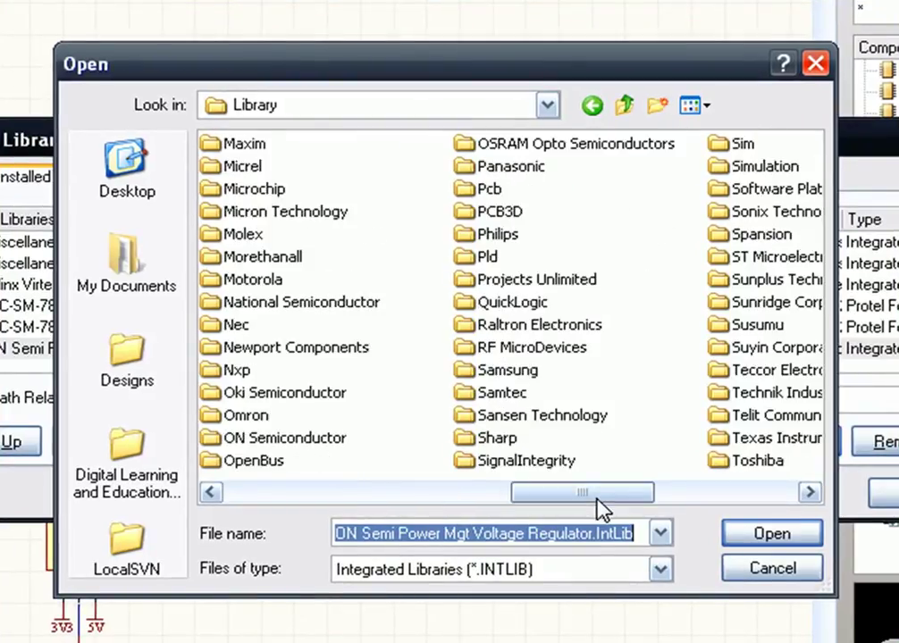
pyautogui.doubleClick(228, 190)
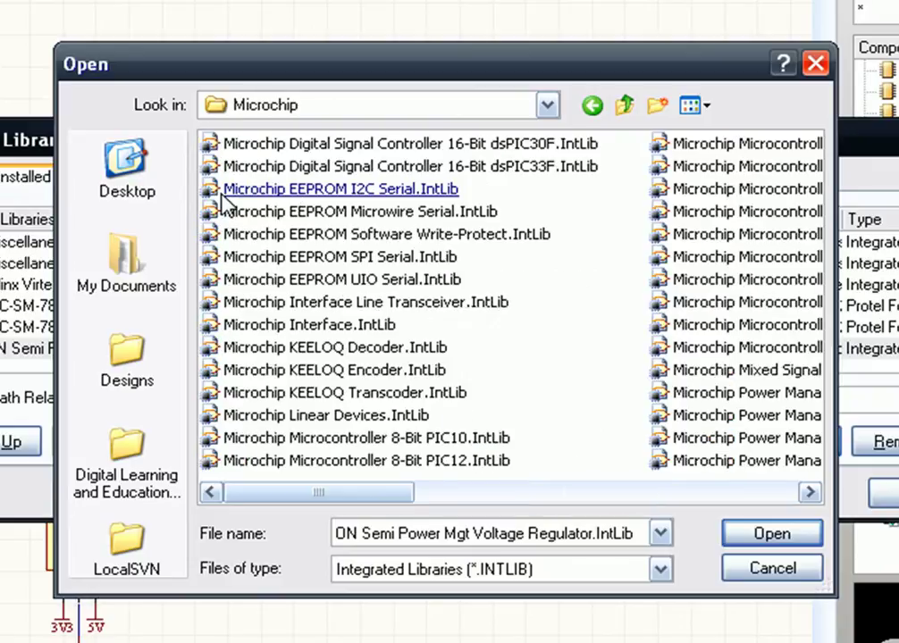
pyautogui.click(223, 195)
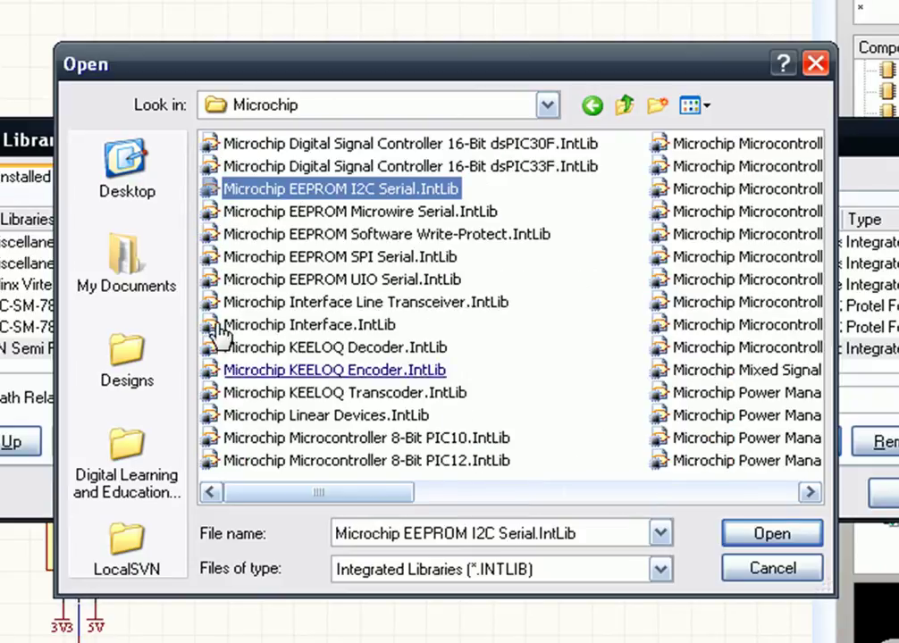
pyautogui.click(591, 495)
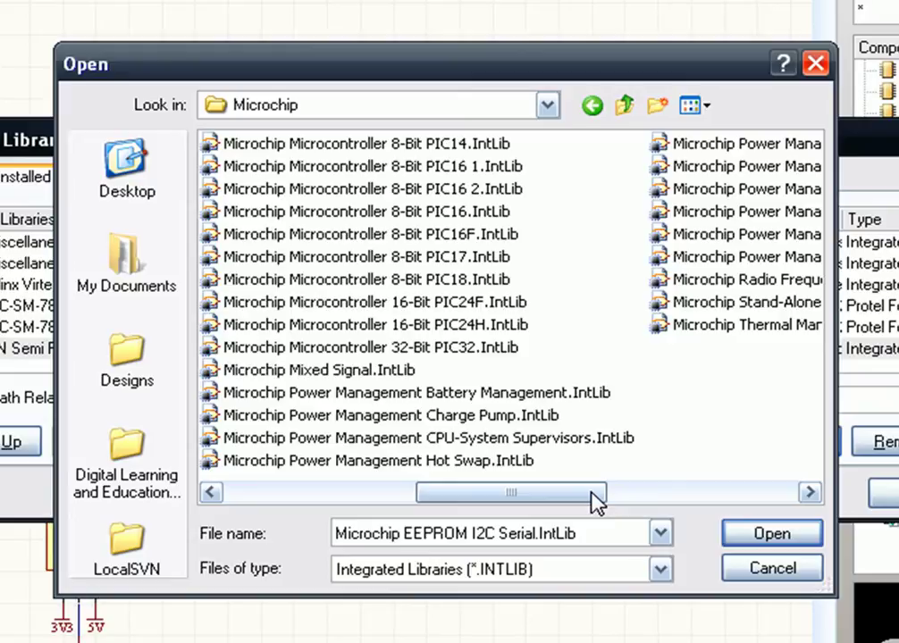
pyautogui.click(757, 574)
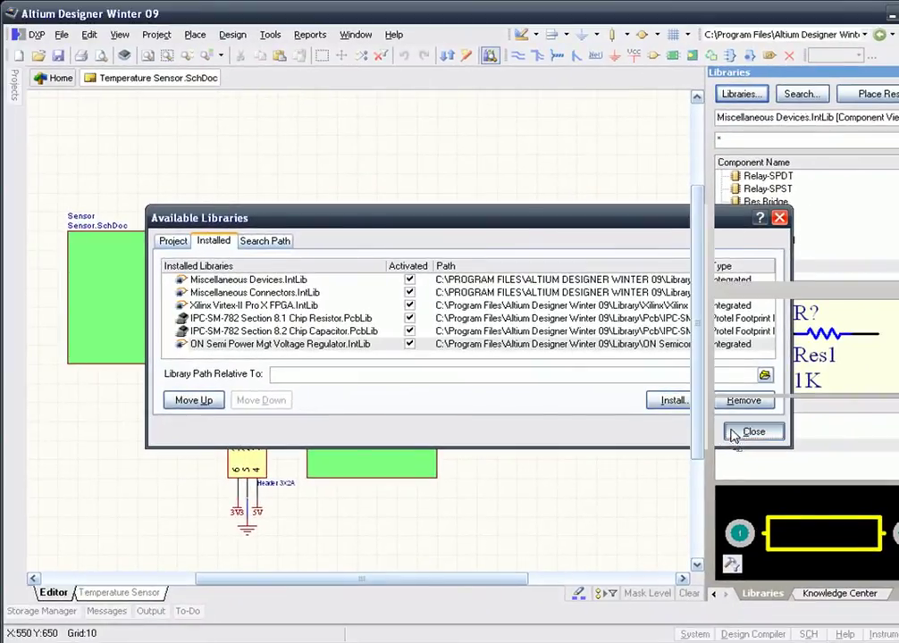
# Step: Close the library list and open the Footprint Manager for the whole project
pyautogui.click(737, 434)
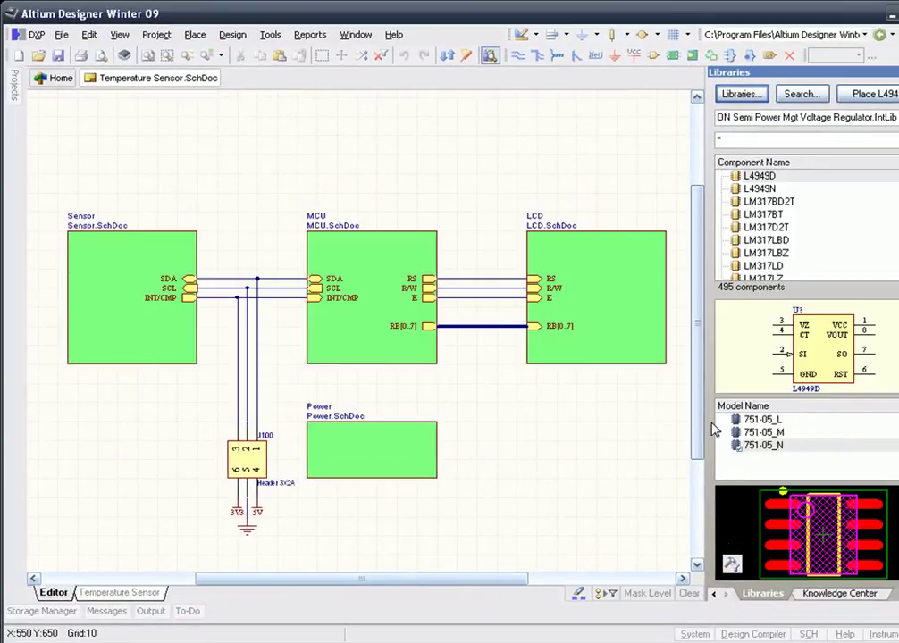
pyautogui.click(270, 36)
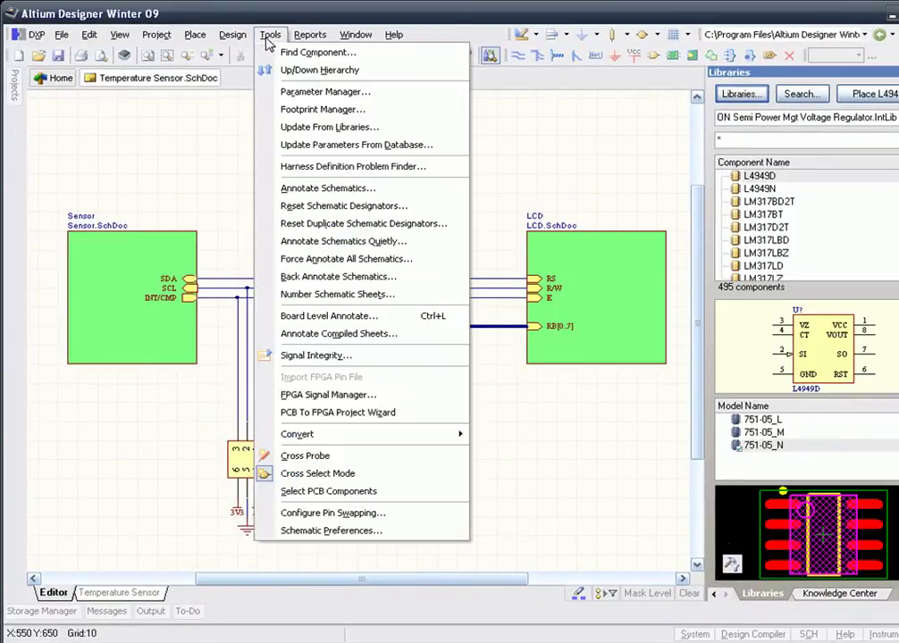
pyautogui.click(308, 109)
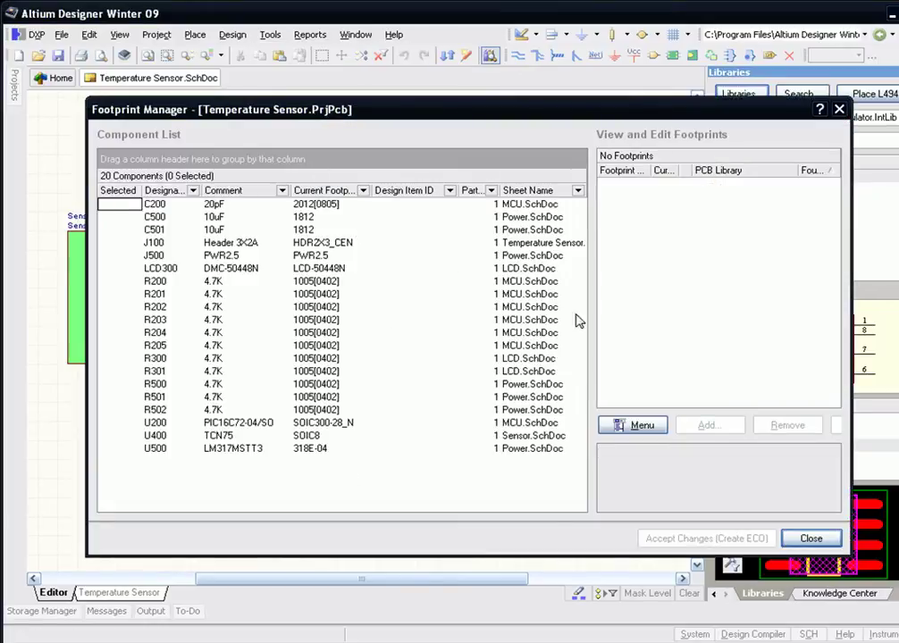
# Step: Validate U200's SOIC300-28_N footprint, which is reported as not found
pyautogui.moveTo(482, 313); pyautogui.dragTo(474, 314)
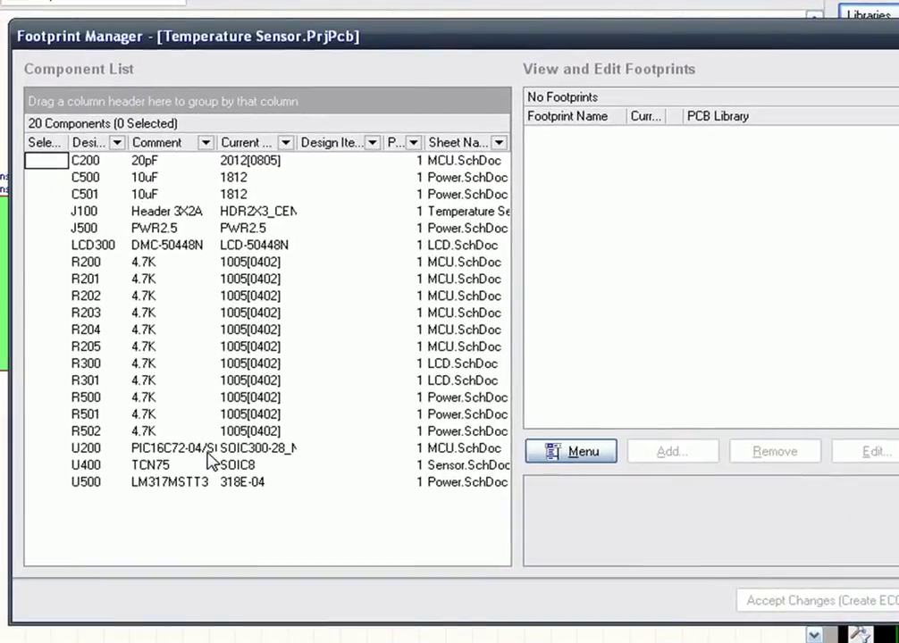
pyautogui.click(205, 449)
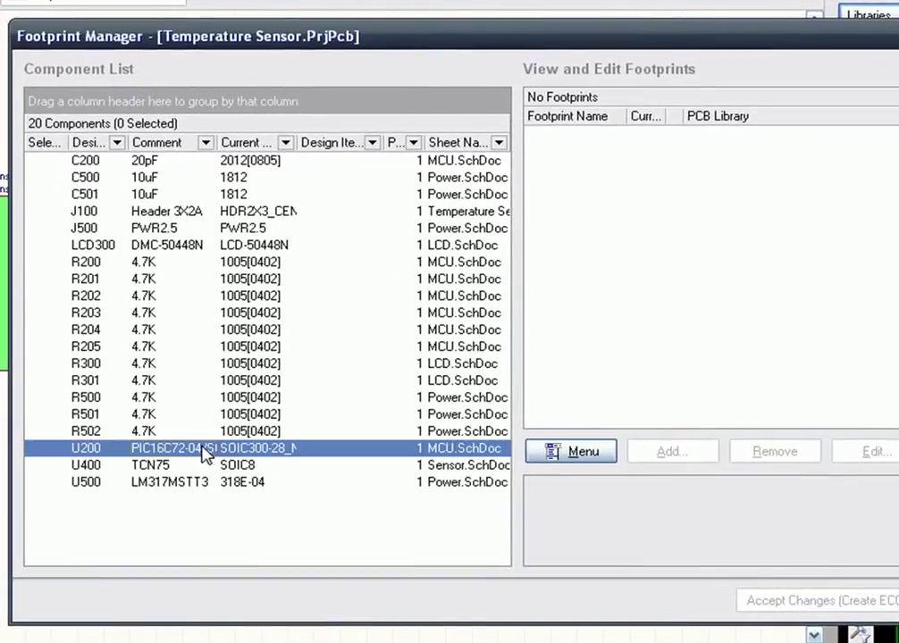
pyautogui.click(628, 136)
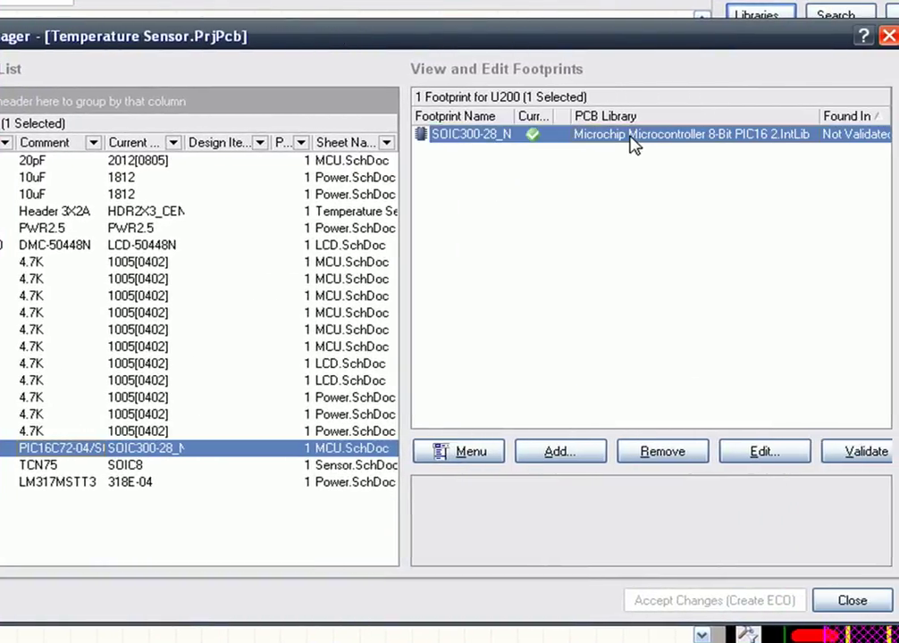
pyautogui.click(854, 456)
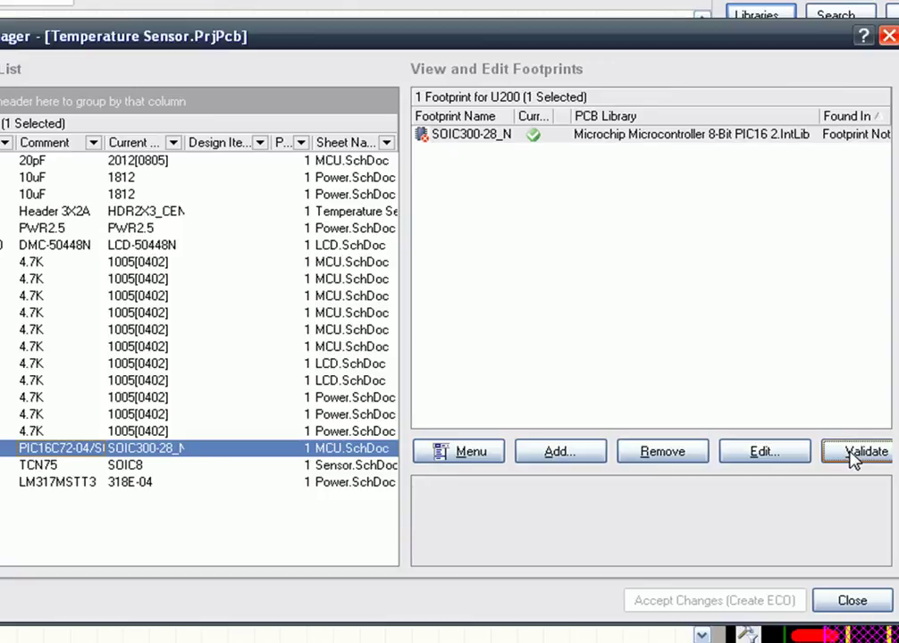
# Step: Set U200's PCB model to Any library, copy the name SOIC300-28_N, and browse footprints
pyautogui.click(798, 459)
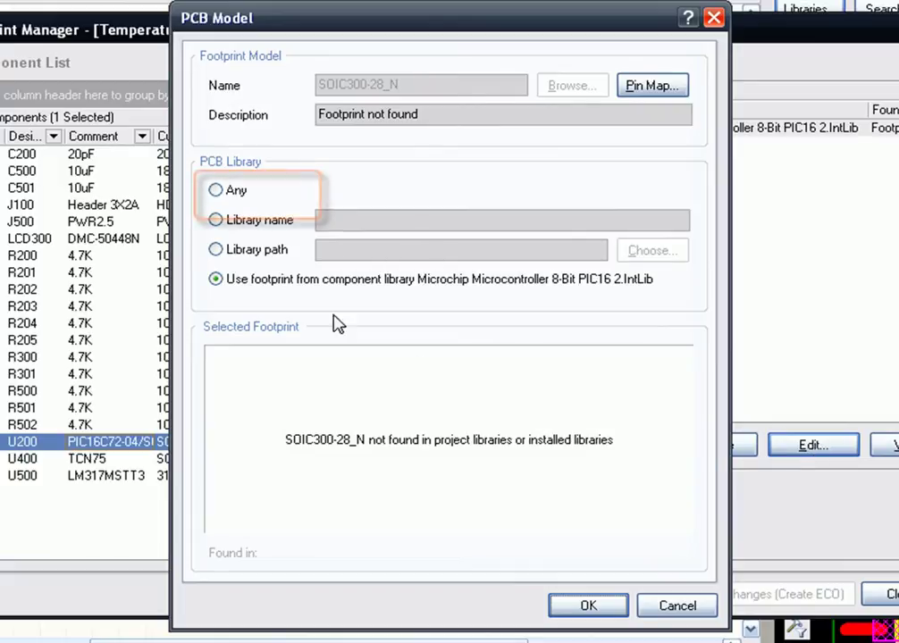
pyautogui.click(223, 193)
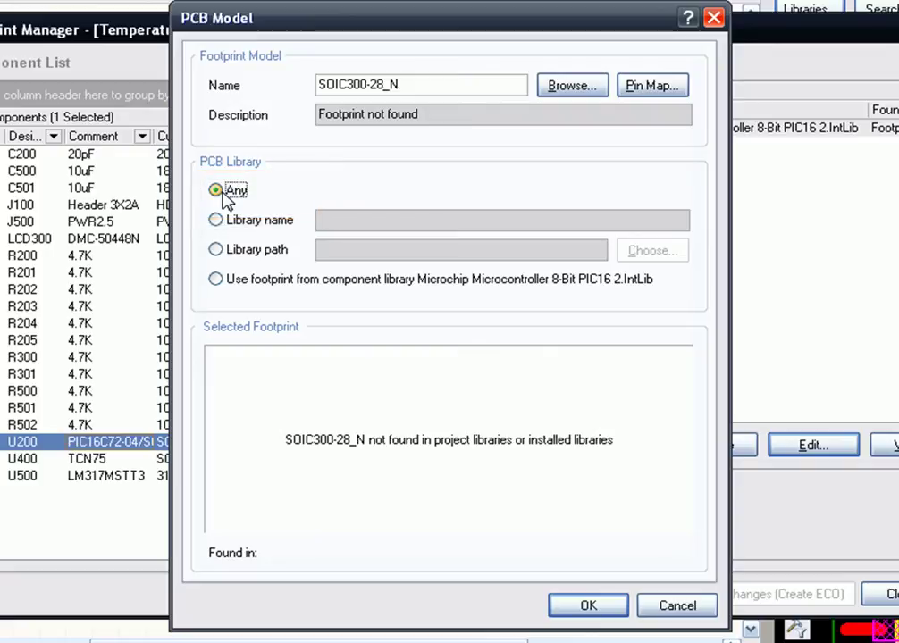
pyautogui.click(417, 84)
pyautogui.moveTo(418, 84); pyautogui.dragTo(301, 84)
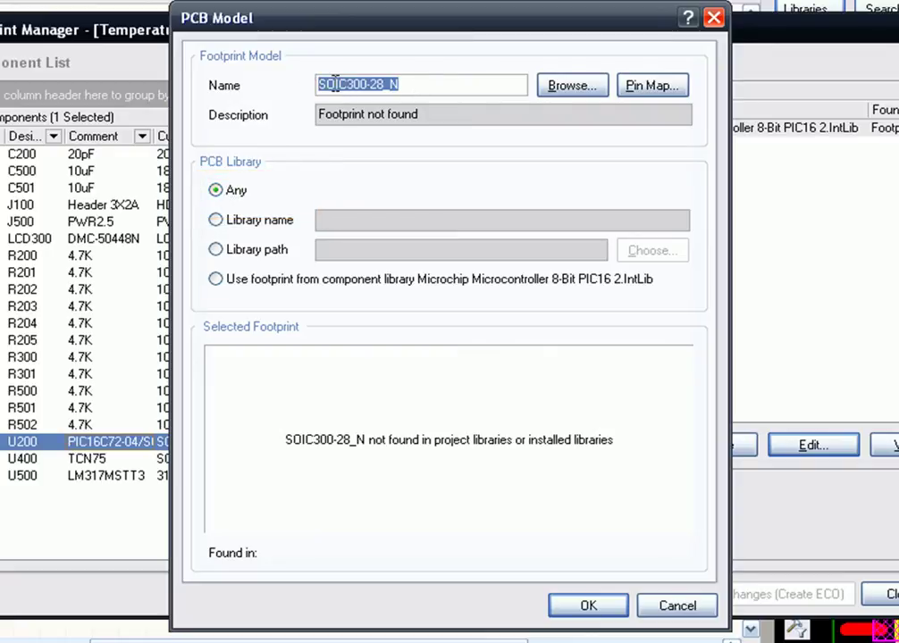
pyautogui.rightClick(334, 84)
pyautogui.click(368, 141)
pyautogui.click(569, 89)
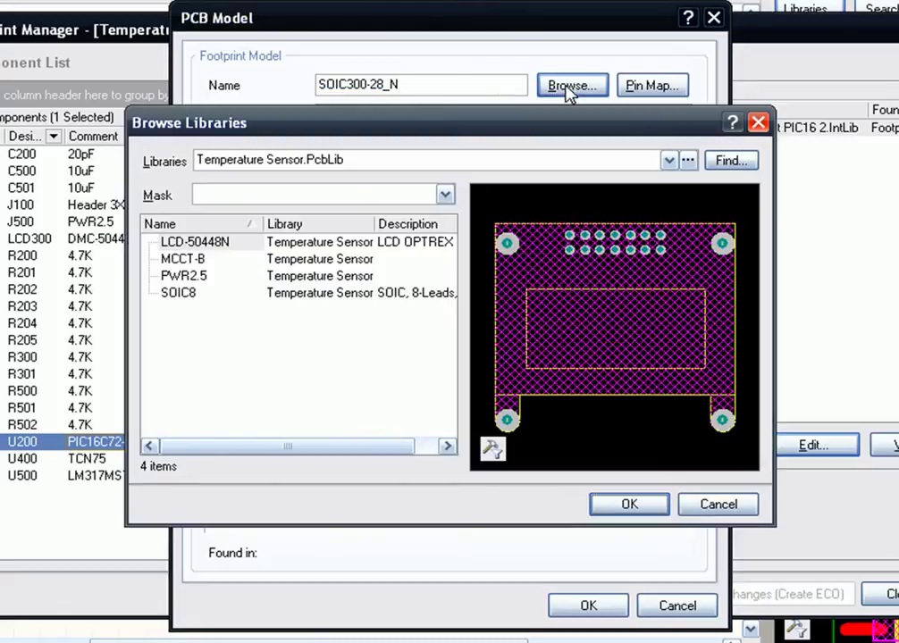
# Step: Search the whole Library folder, not just Pcb, for names containing SOIC300-28_N
pyautogui.click(725, 165)
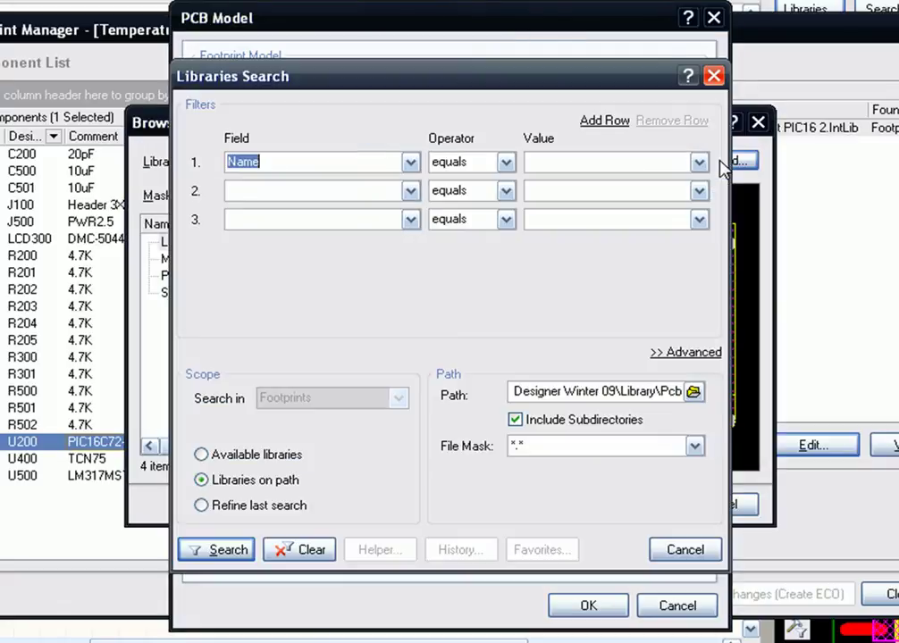
pyautogui.click(505, 162)
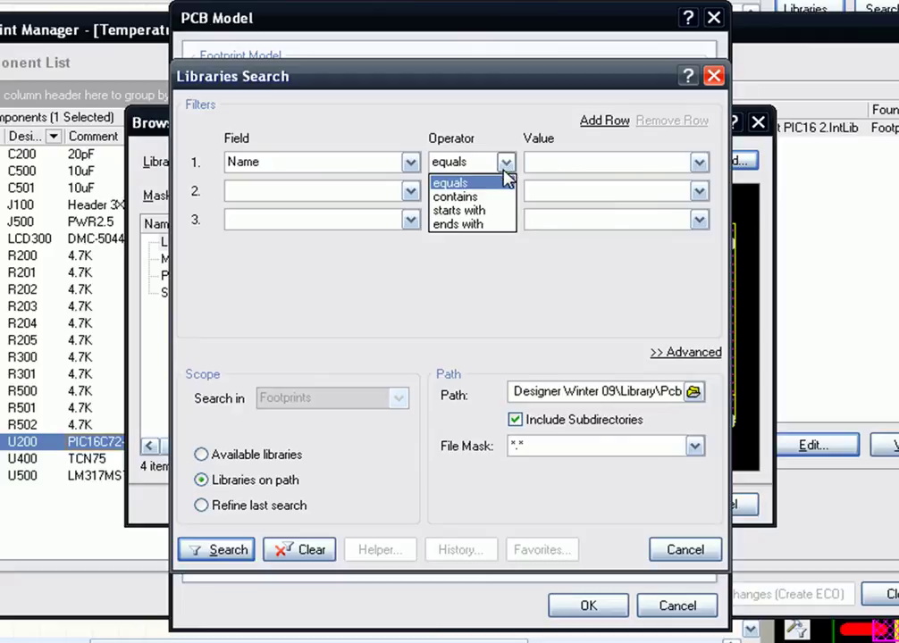
pyautogui.click(511, 195)
pyautogui.rightClick(562, 168)
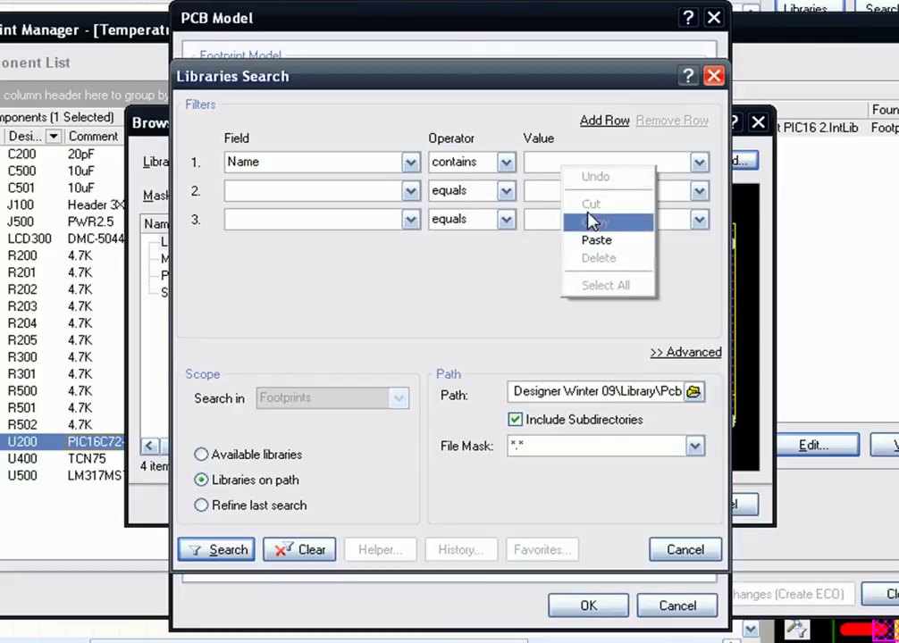
pyautogui.click(601, 240)
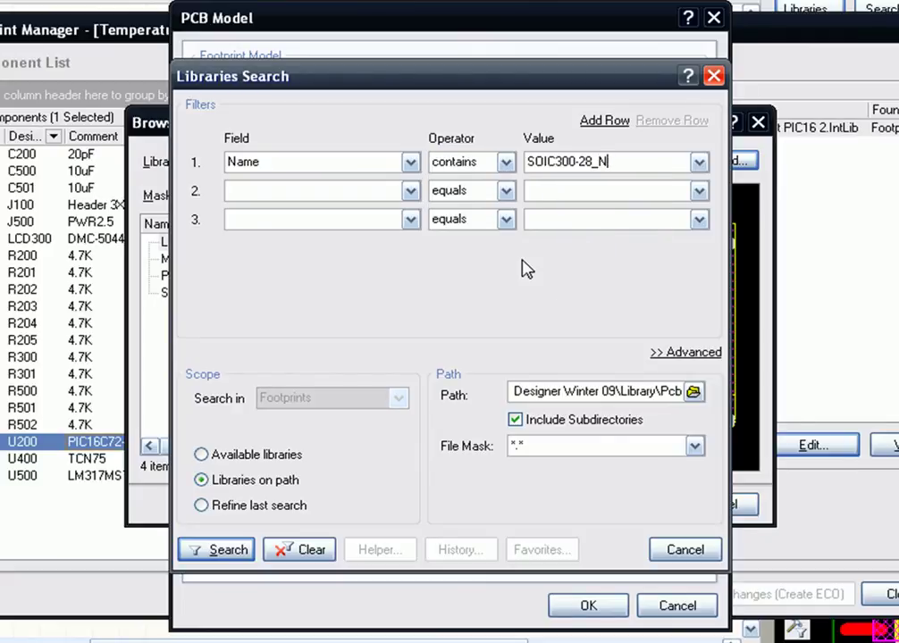
pyautogui.doubleClick(666, 391)
pyautogui.press('BackSpace')
pyautogui.click(229, 550)
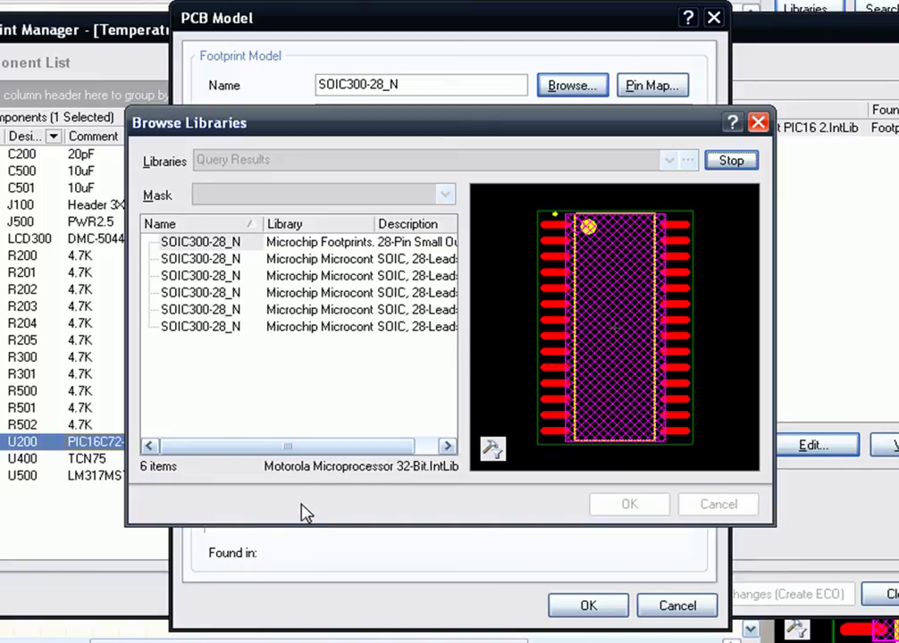
# Step: Stop the search, pick the sixth match, and install its Microchip PIC18 library
pyautogui.click(730, 160)
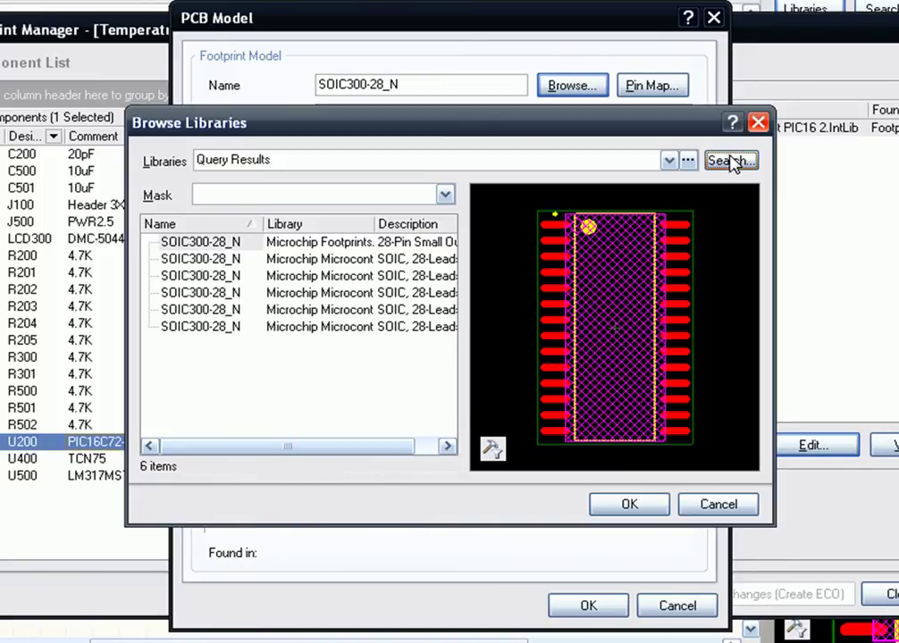
pyautogui.click(328, 246)
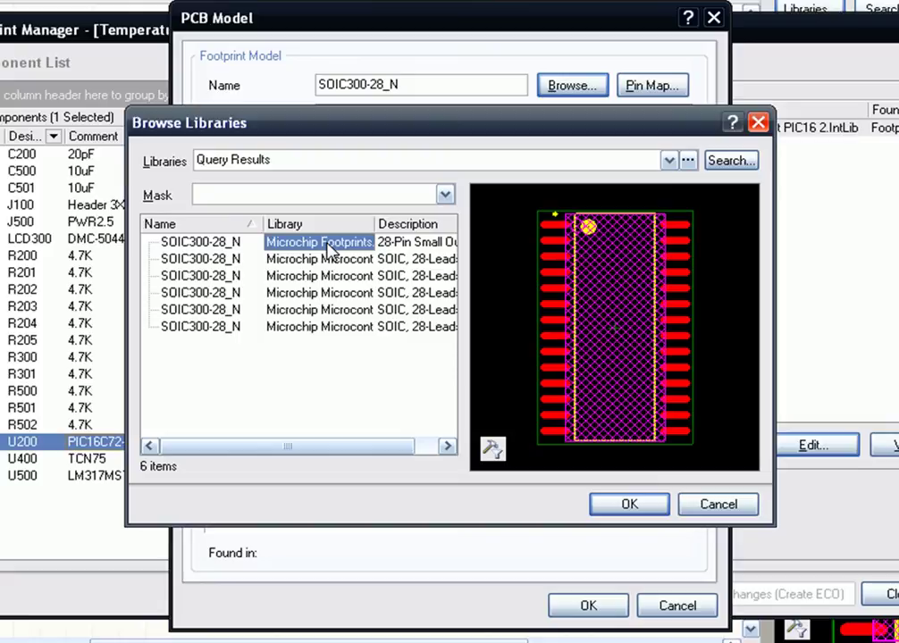
pyautogui.click(323, 260)
pyautogui.click(301, 331)
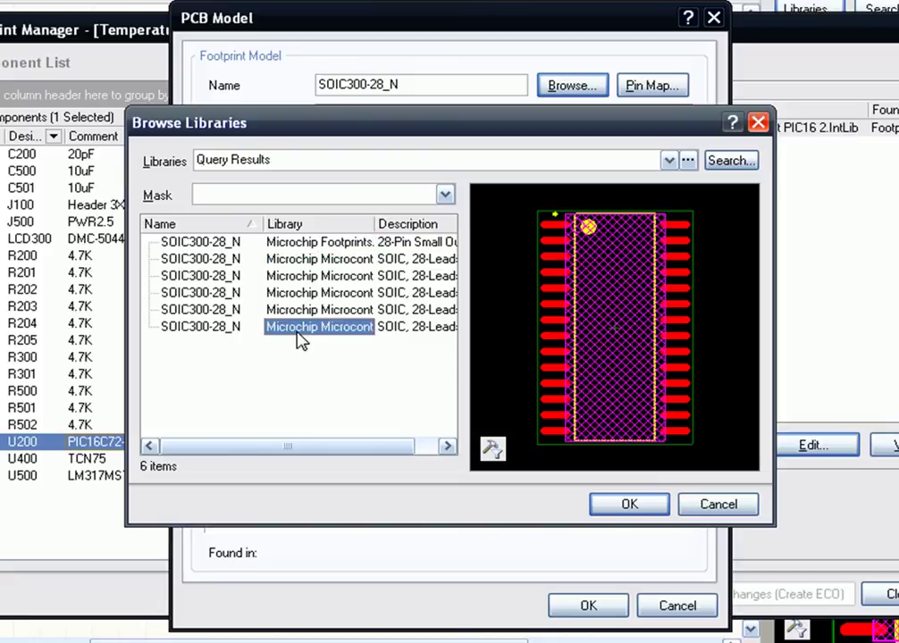
pyautogui.click(627, 505)
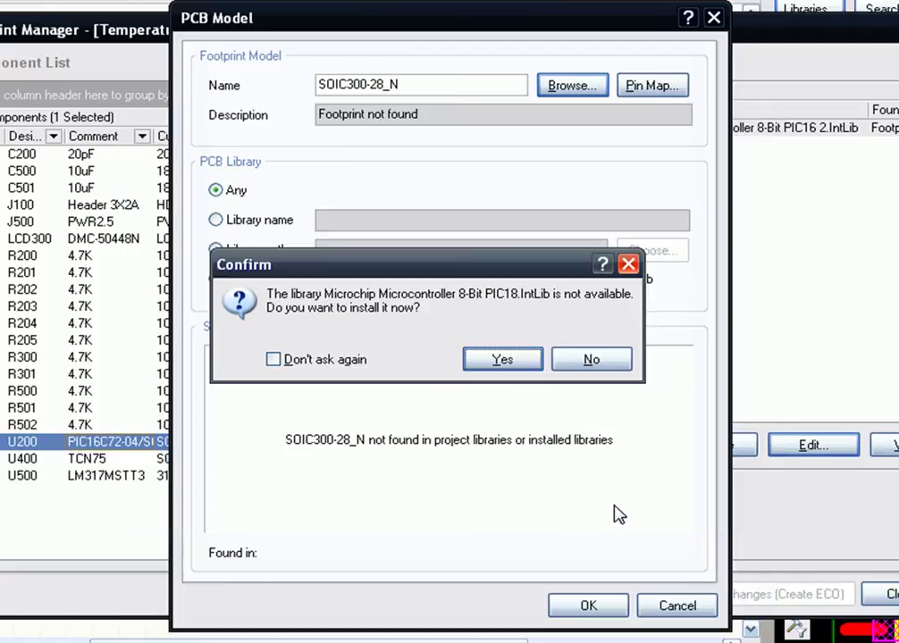
pyautogui.click(500, 361)
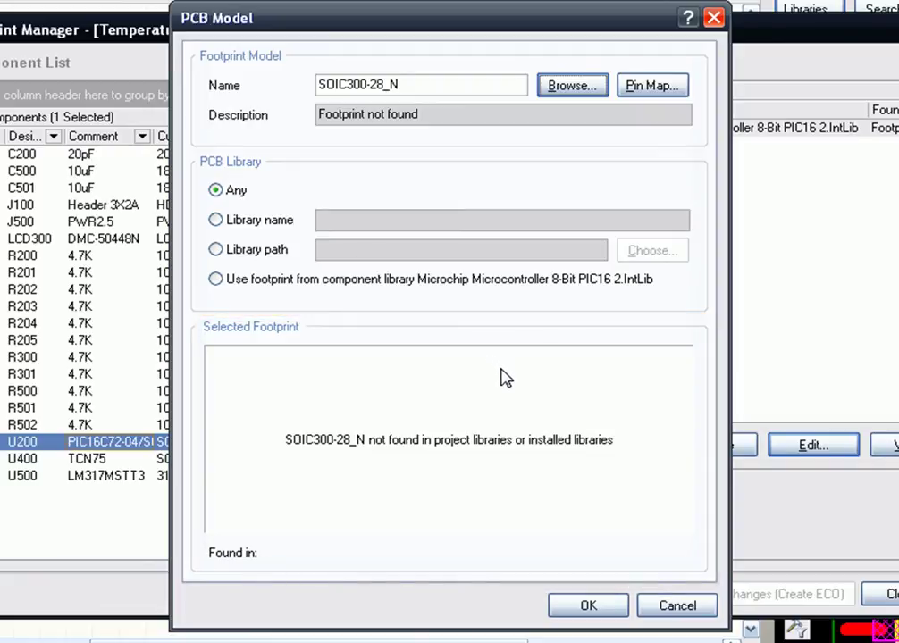
pyautogui.click(587, 607)
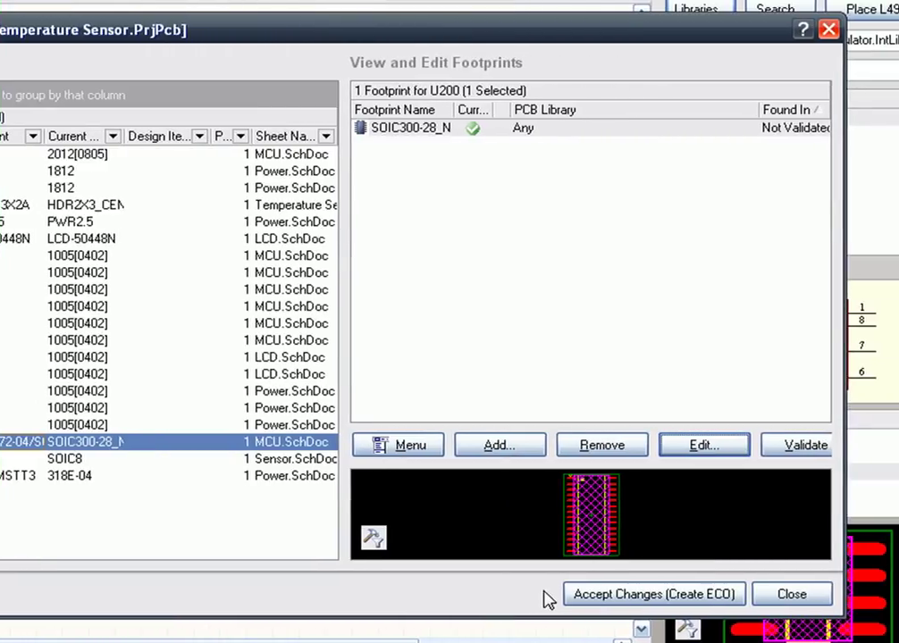
# Step: Validate U200's footprint as found, then validate and execute its ECO on MCU.SchDoc
pyautogui.click(777, 452)
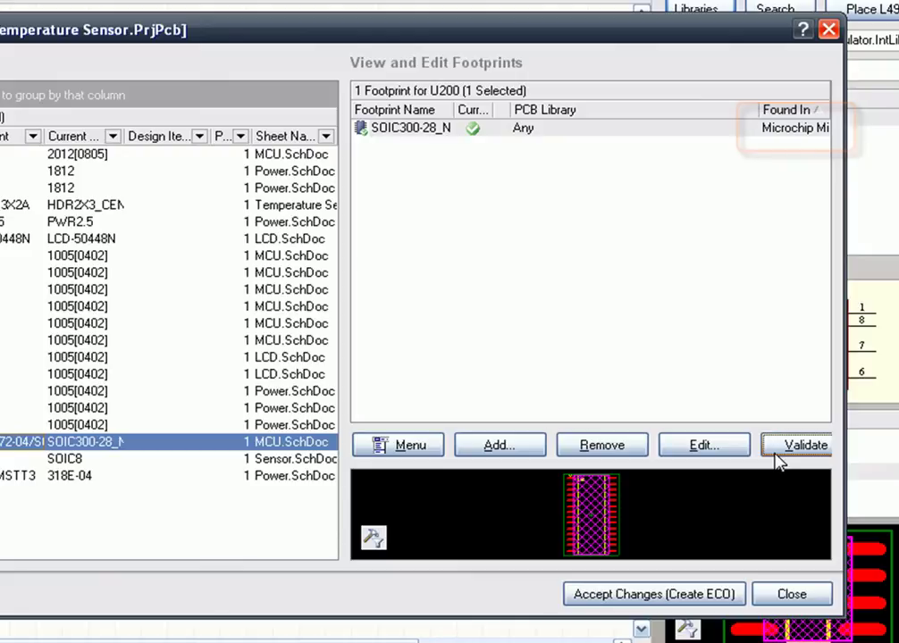
pyautogui.click(664, 589)
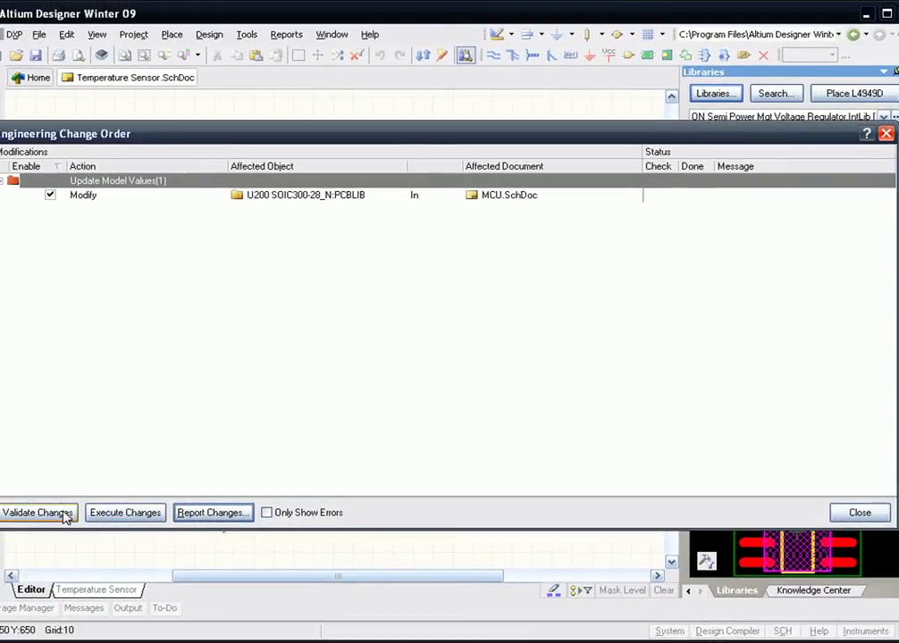
pyautogui.click(65, 516)
pyautogui.click(110, 515)
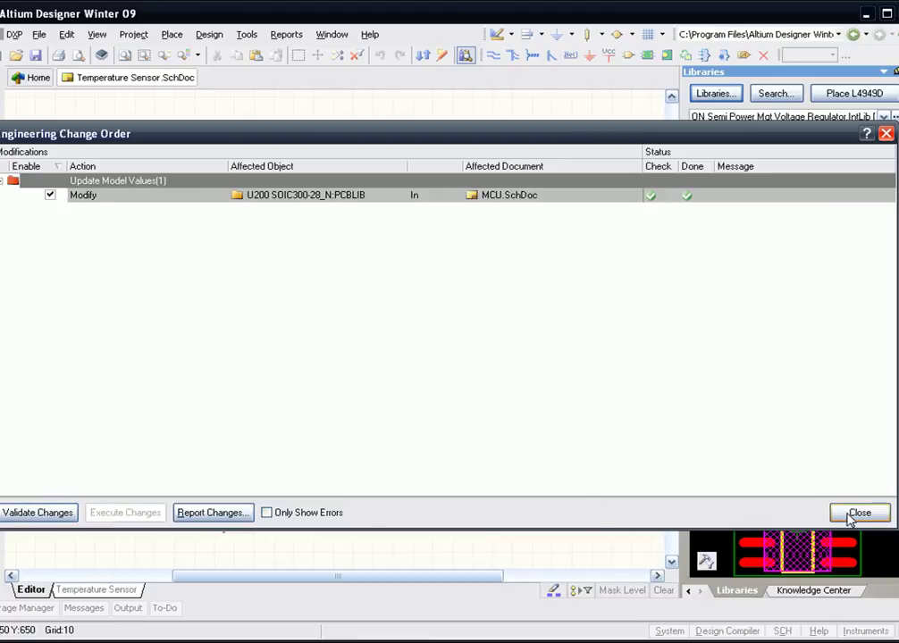
pyautogui.click(859, 512)
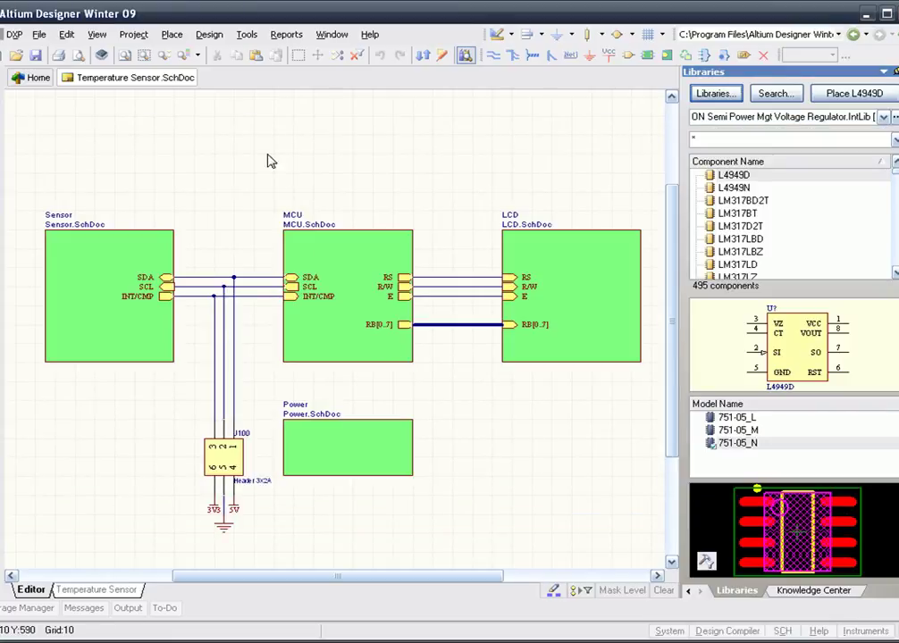
# Step: Update Temperature Sensor - blank.PcbDoc, validating and executing the 20 component and net changes
pyautogui.click(205, 39)
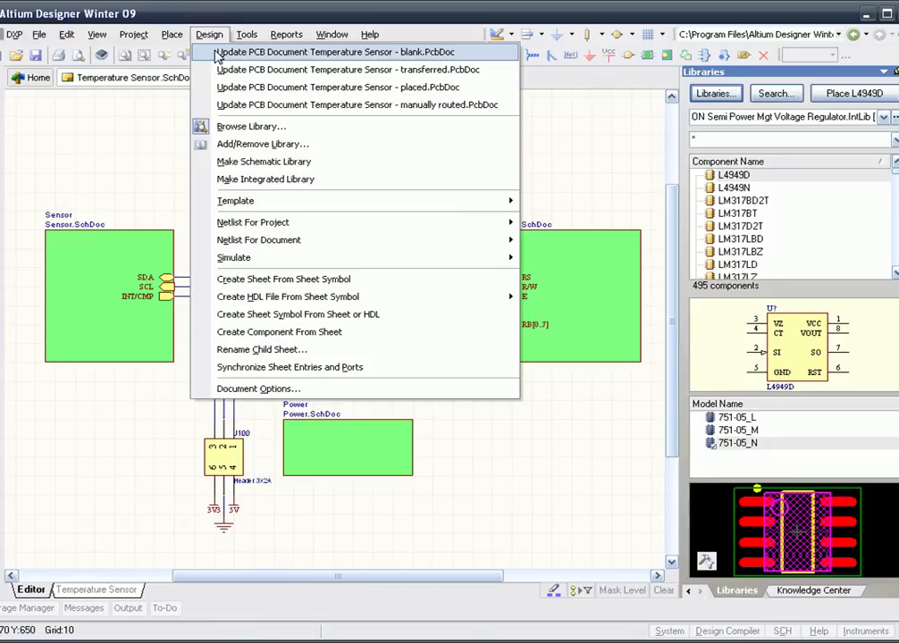
pyautogui.click(216, 52)
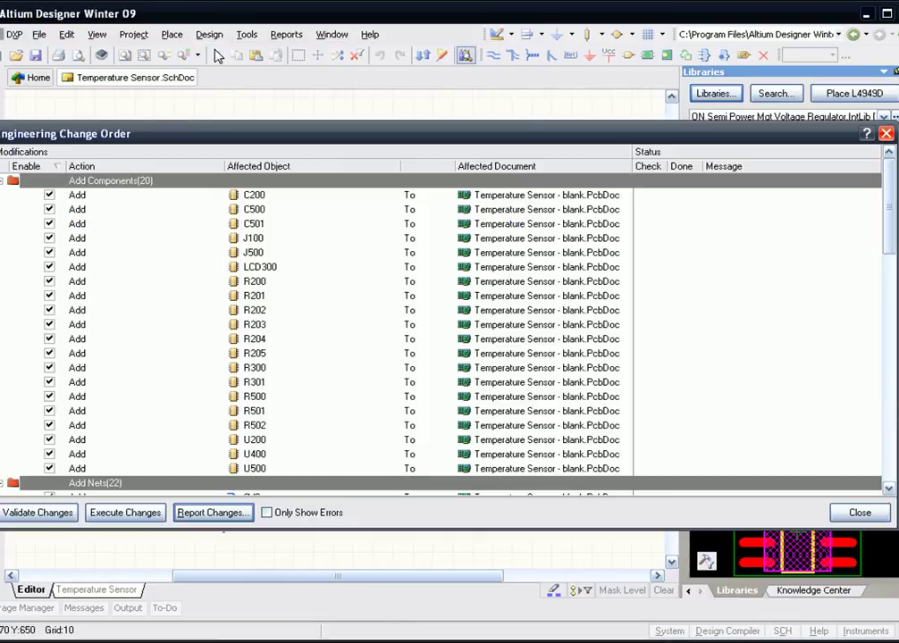
pyautogui.click(55, 512)
pyautogui.click(112, 513)
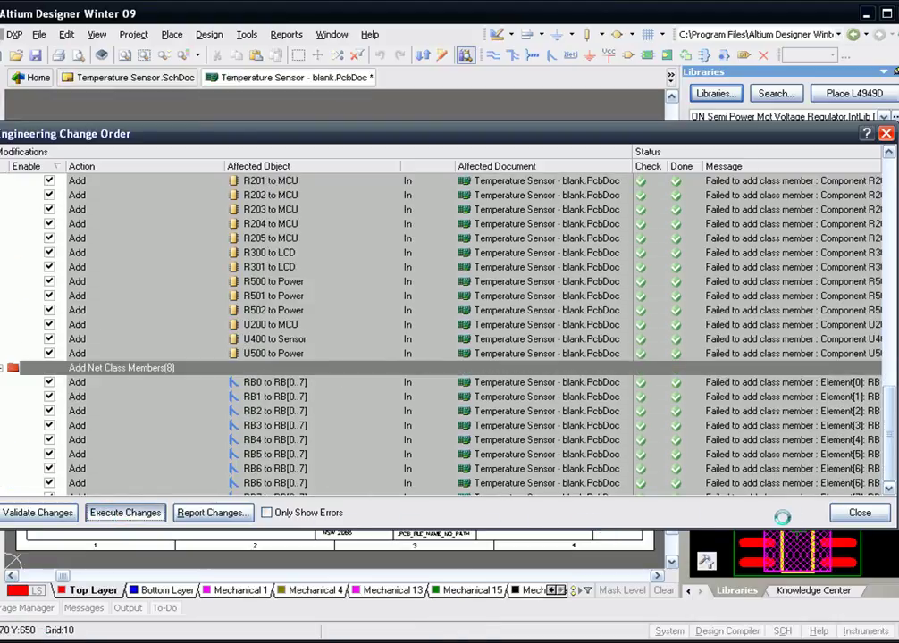
pyautogui.click(856, 513)
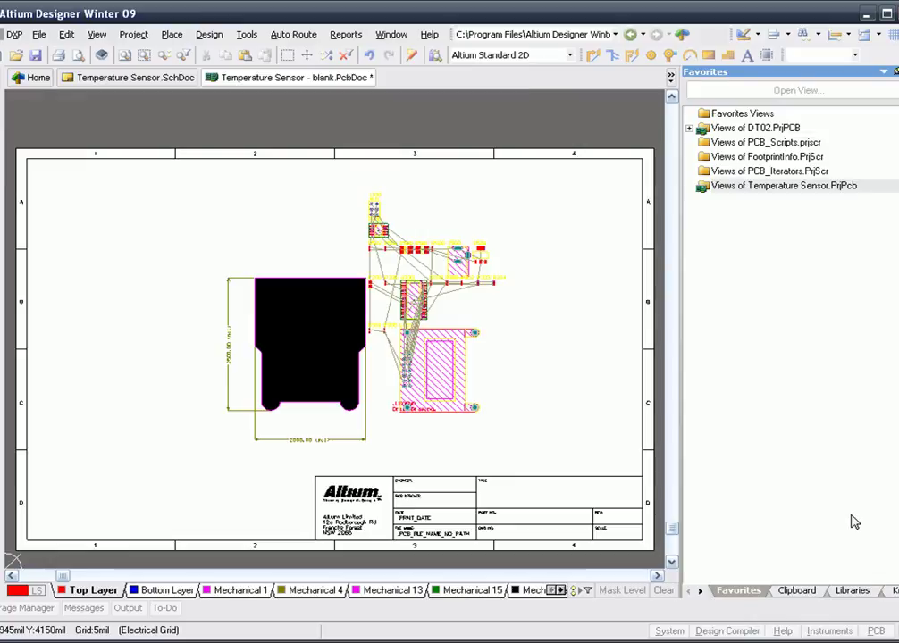